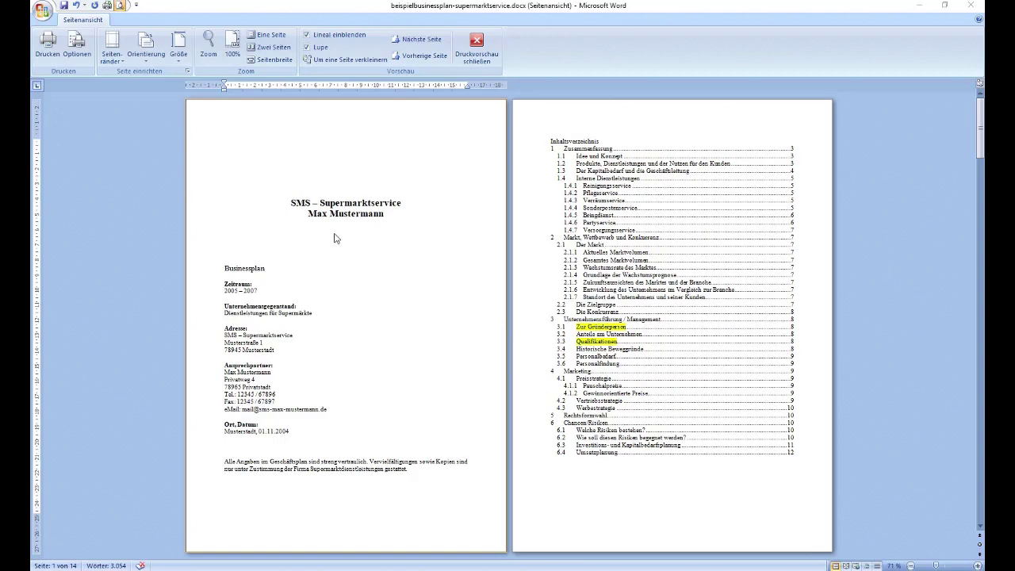
{"action": "left_click", "coordinate": [421, 42]}
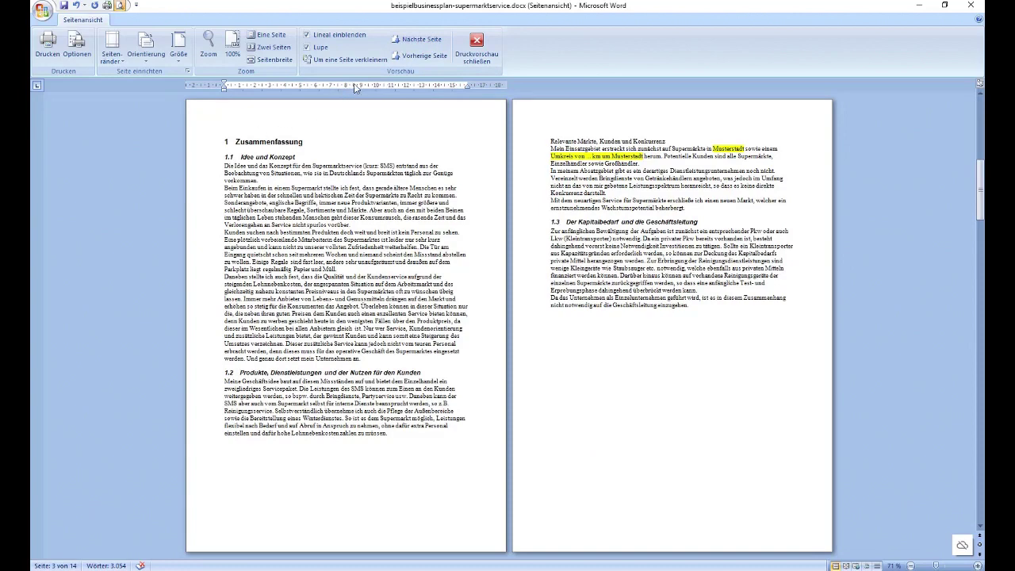
{"action": "left_click", "coordinate": [418, 41]}
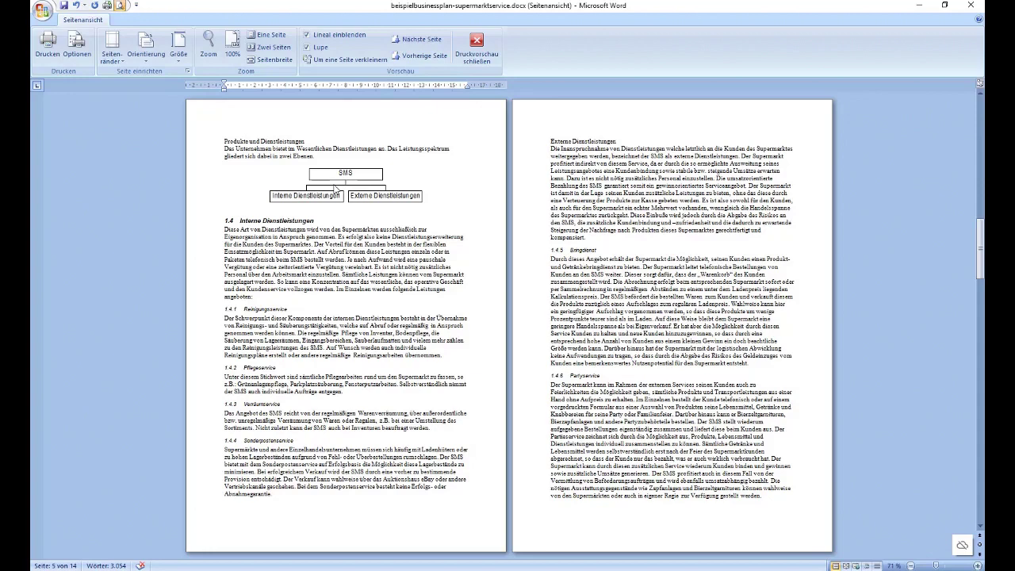
{"action": "left_click", "coordinate": [413, 56]}
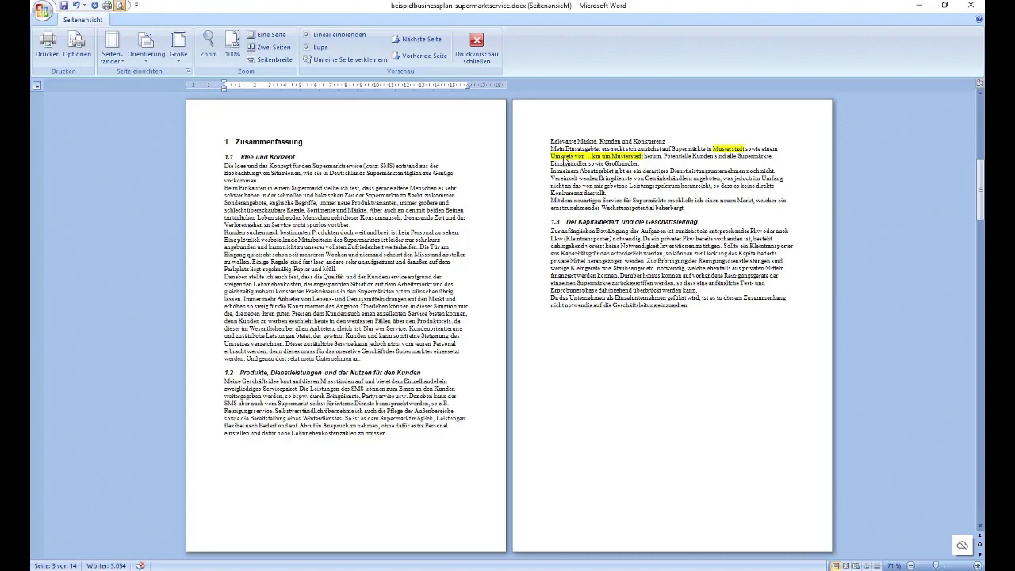
{"action": "left_click", "coordinate": [417, 57]}
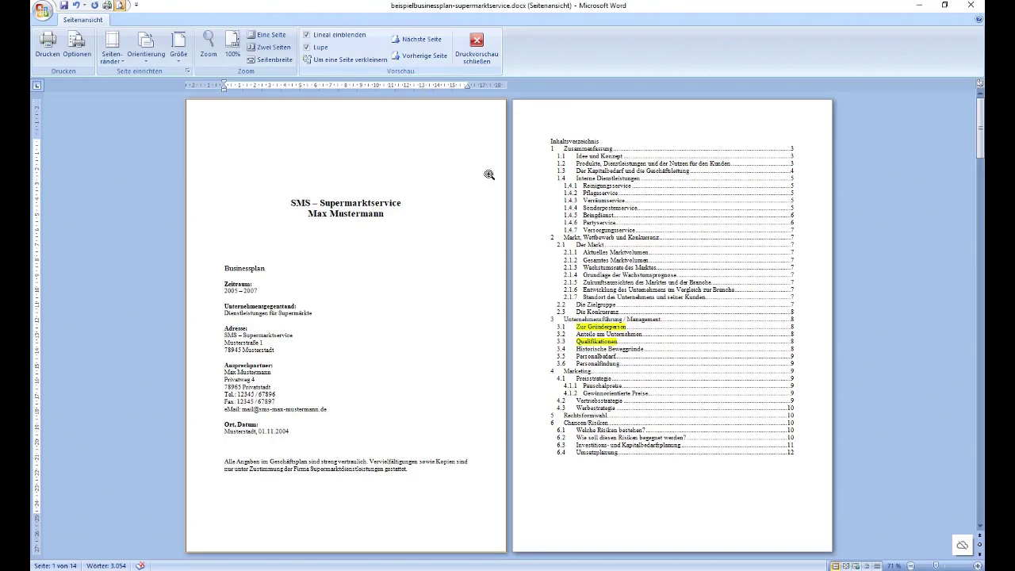
Step: Close the print preview and scroll down to the table of contents
{"action": "left_click", "coordinate": [477, 46]}
{"action": "scroll", "coordinate": [490, 333], "scroll_direction": "down", "scroll_amount": 1}
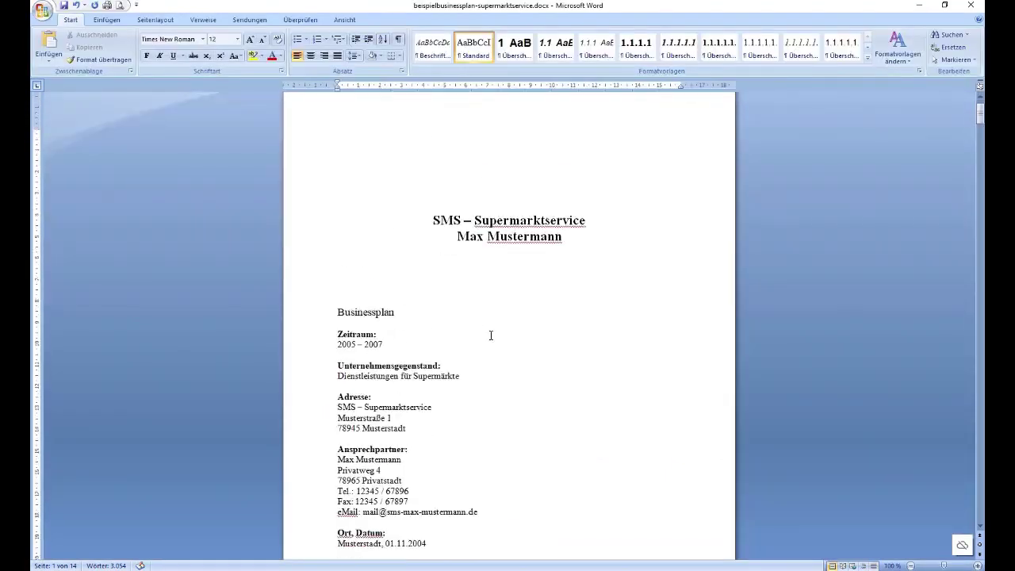
{"action": "scroll", "coordinate": [489, 333], "scroll_direction": "down", "scroll_amount": 5}
{"action": "scroll", "coordinate": [489, 333], "scroll_direction": "down", "scroll_amount": 1}
{"action": "scroll", "coordinate": [491, 336], "scroll_direction": "down", "scroll_amount": 3}
{"action": "scroll", "coordinate": [491, 335], "scroll_direction": "down", "scroll_amount": 5}
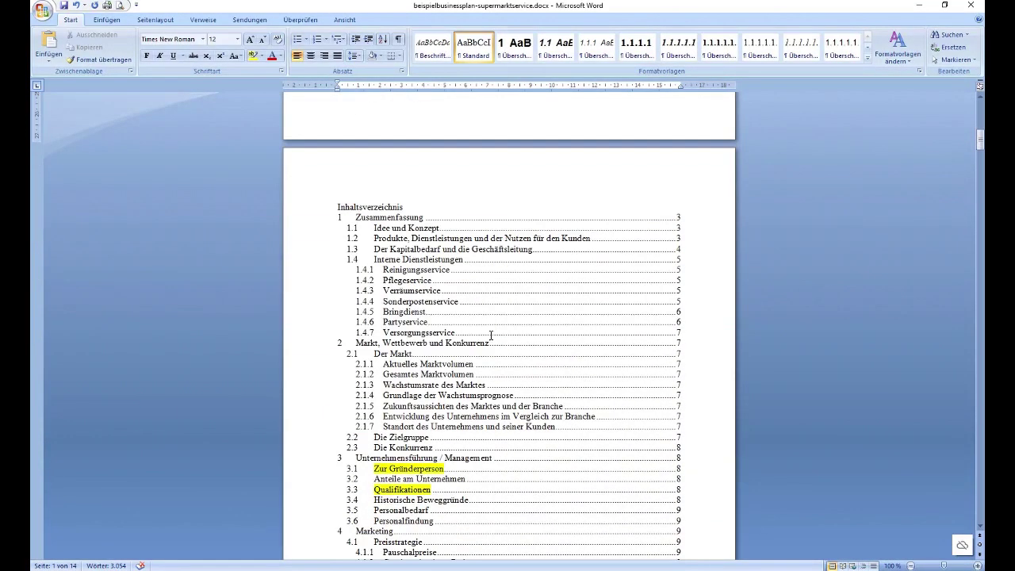
{"action": "scroll", "coordinate": [491, 336], "scroll_direction": "down", "scroll_amount": 2}
{"action": "scroll", "coordinate": [489, 337], "scroll_direction": "down", "scroll_amount": 2}
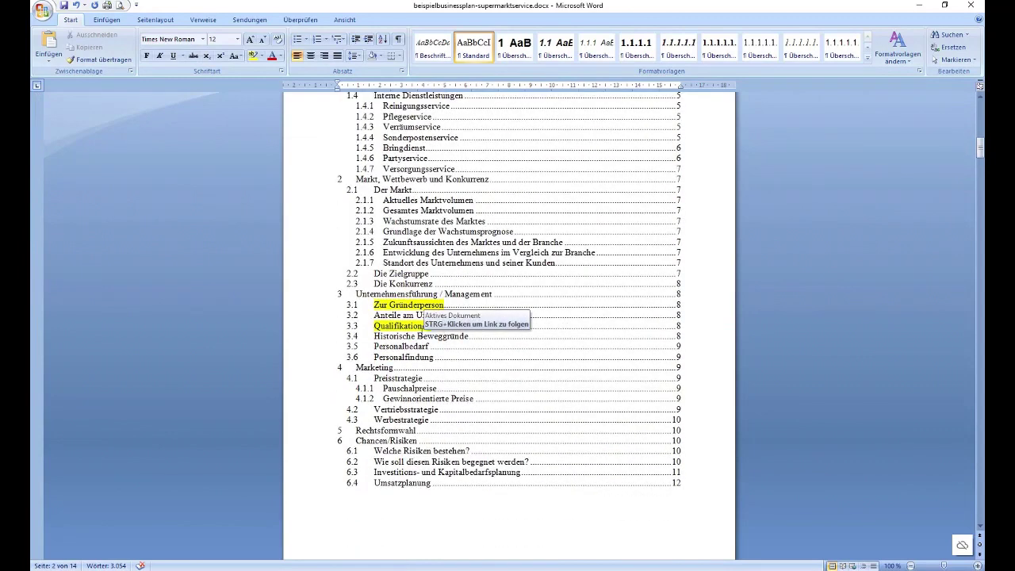
{"action": "scroll", "coordinate": [422, 331], "scroll_direction": "down", "scroll_amount": 1}
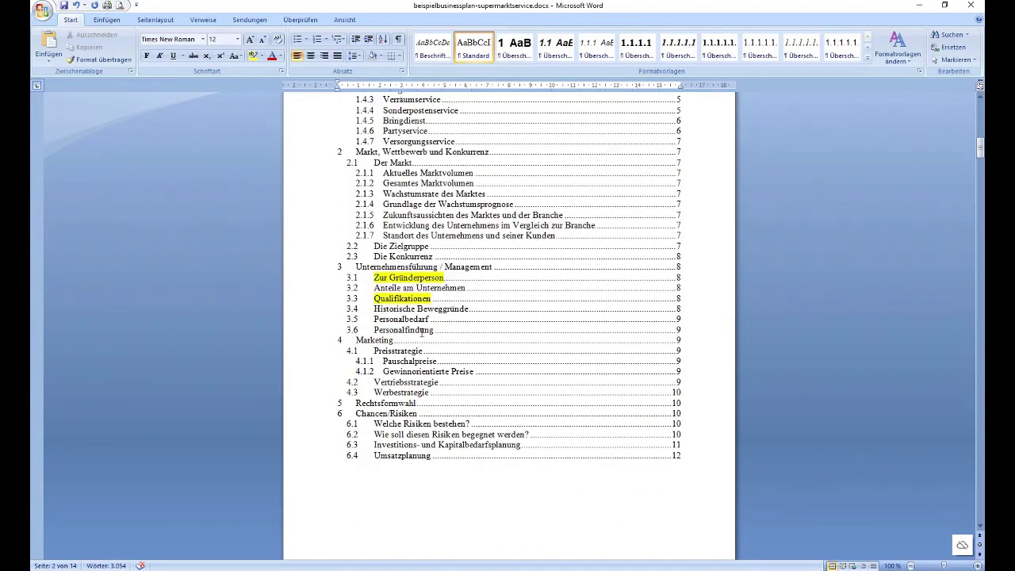
{"action": "scroll", "coordinate": [422, 332], "scroll_direction": "up", "scroll_amount": 3}
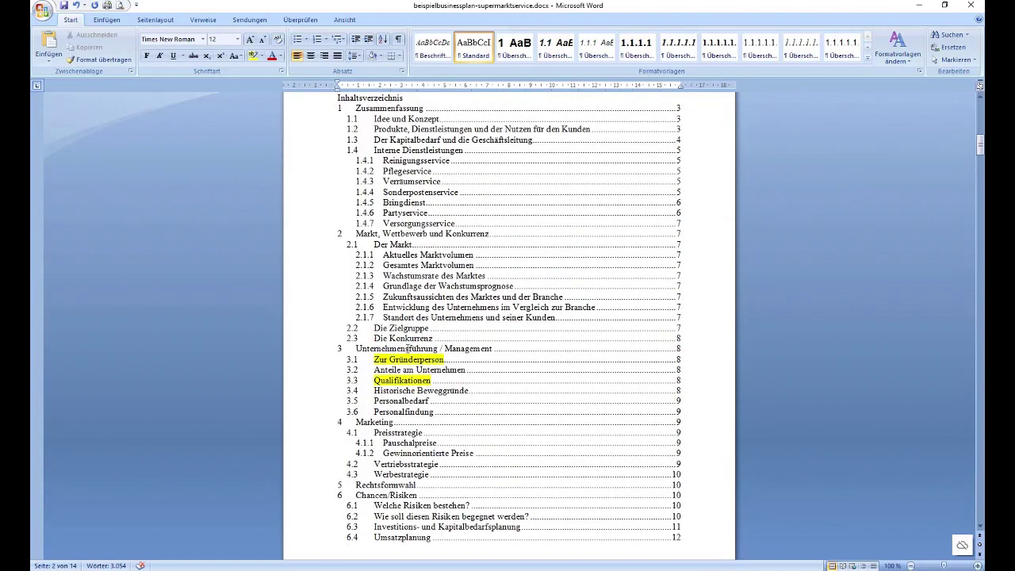
{"action": "scroll", "coordinate": [408, 348], "scroll_direction": "down", "scroll_amount": 2}
{"action": "scroll", "coordinate": [410, 356], "scroll_direction": "down", "scroll_amount": 2}
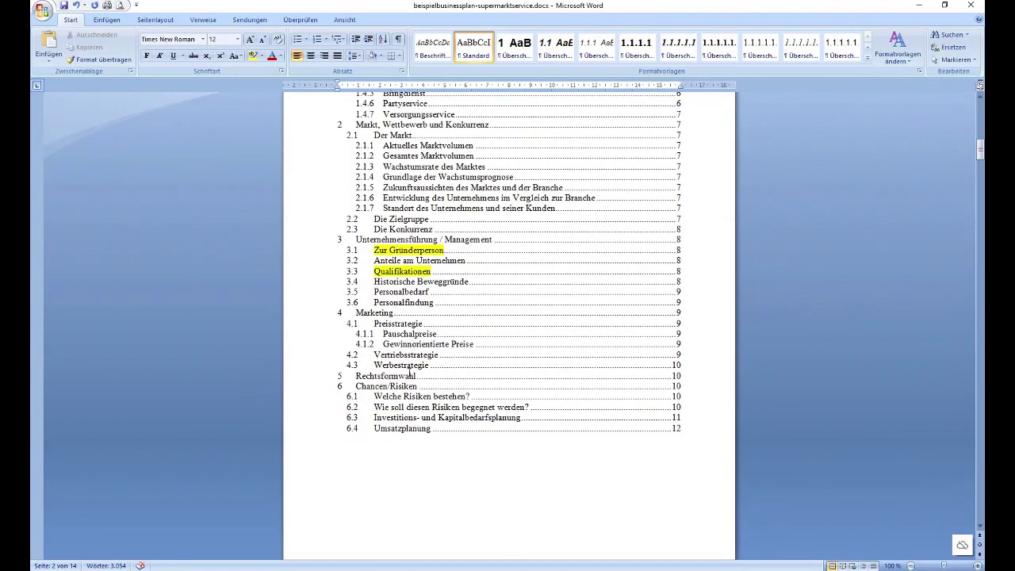
Step: Follow the contents link to Rechtsformwahl and check its Einzelunternehmen and GmbH wording
{"action": "left_click", "coordinate": [394, 380], "text": "ctrl"}
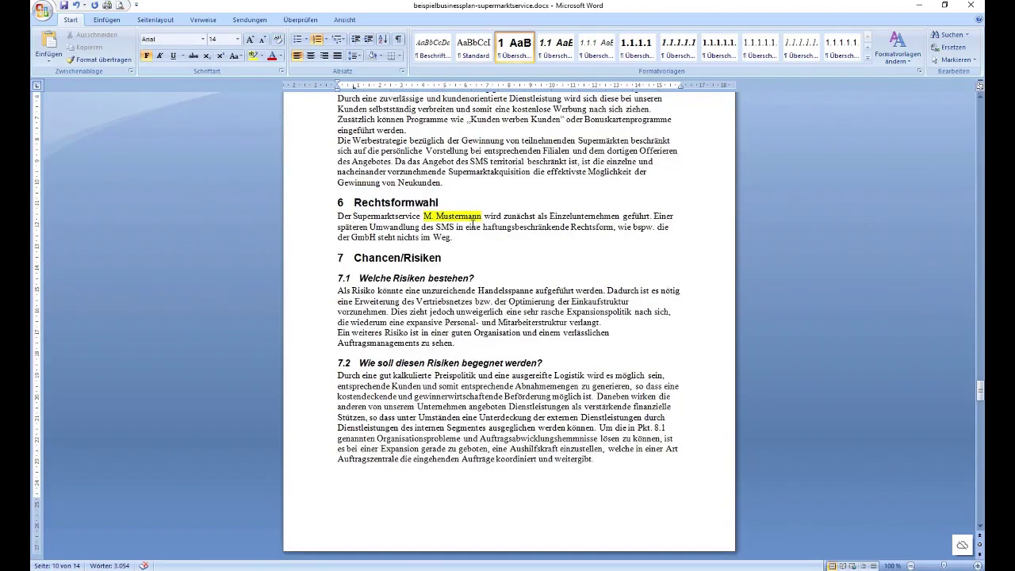
{"action": "double_click", "coordinate": [597, 217]}
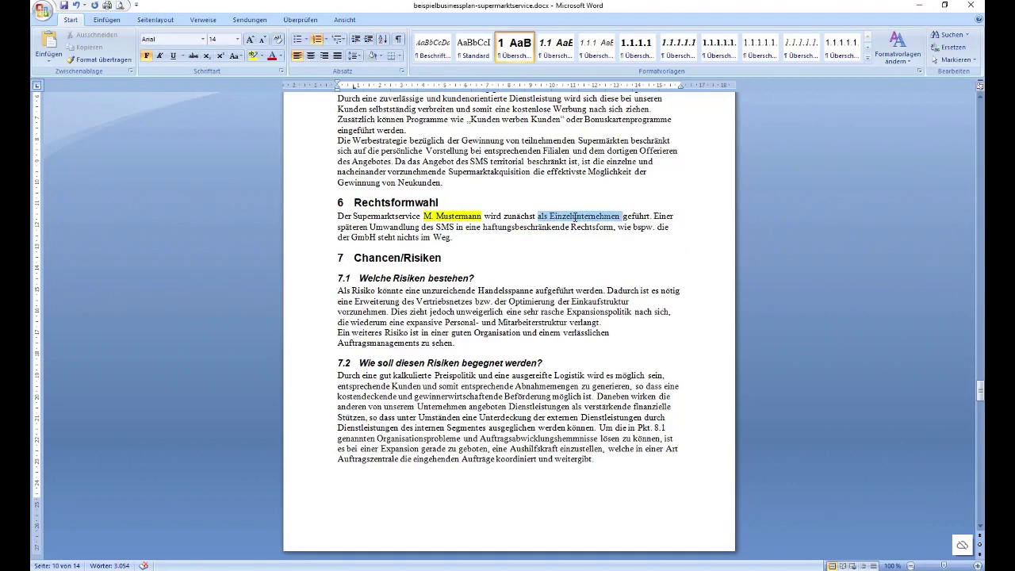
{"action": "left_click", "coordinate": [598, 220]}
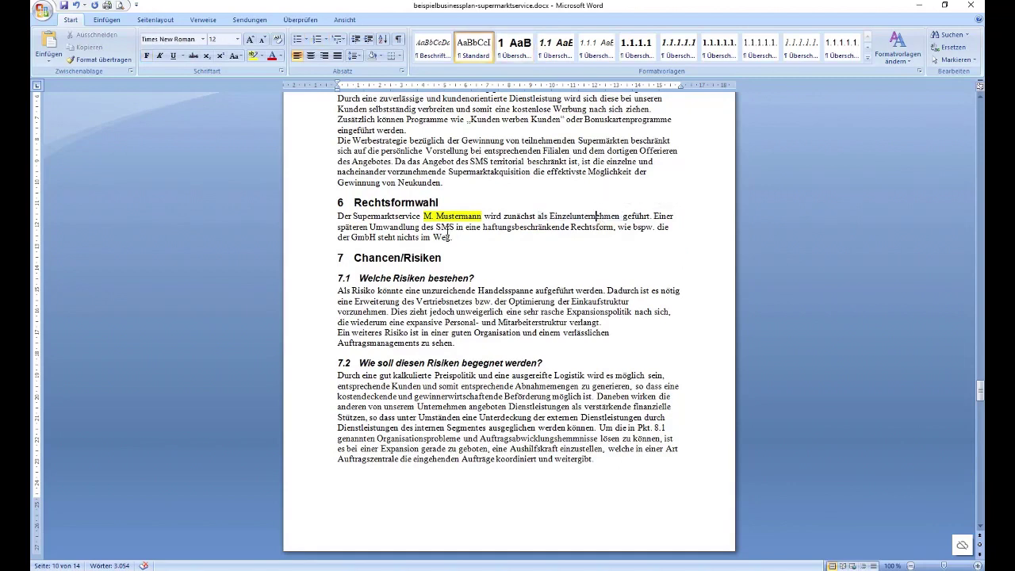
{"action": "left_click_drag", "start_coordinate": [351, 237], "coordinate": [396, 237]}
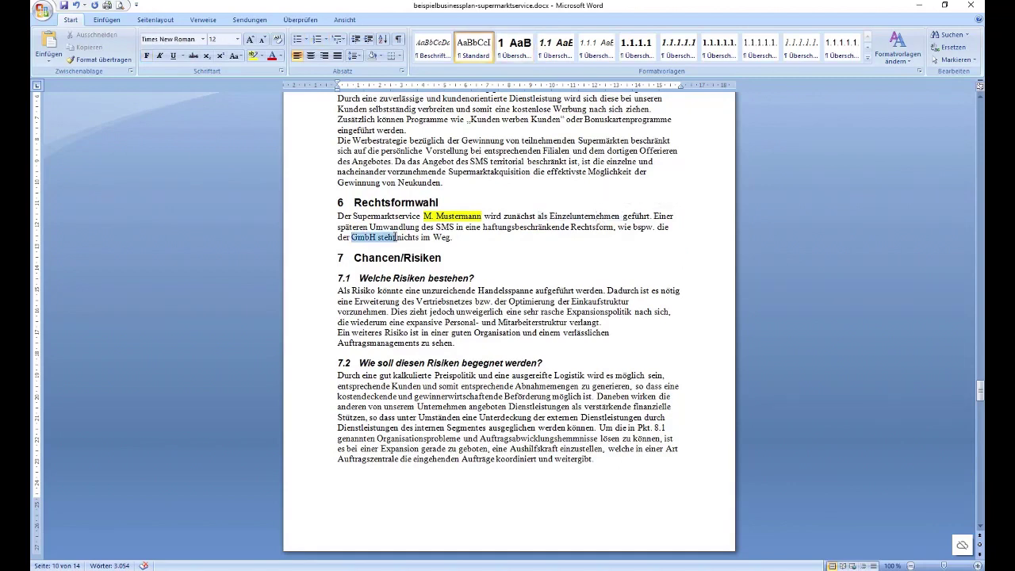
{"action": "left_click", "coordinate": [462, 238]}
Step: Return to the document start and place the caret inside the table of contents
{"action": "key", "text": "ctrl+Home"}
{"action": "scroll", "coordinate": [494, 345], "scroll_direction": "down", "scroll_amount": 3}
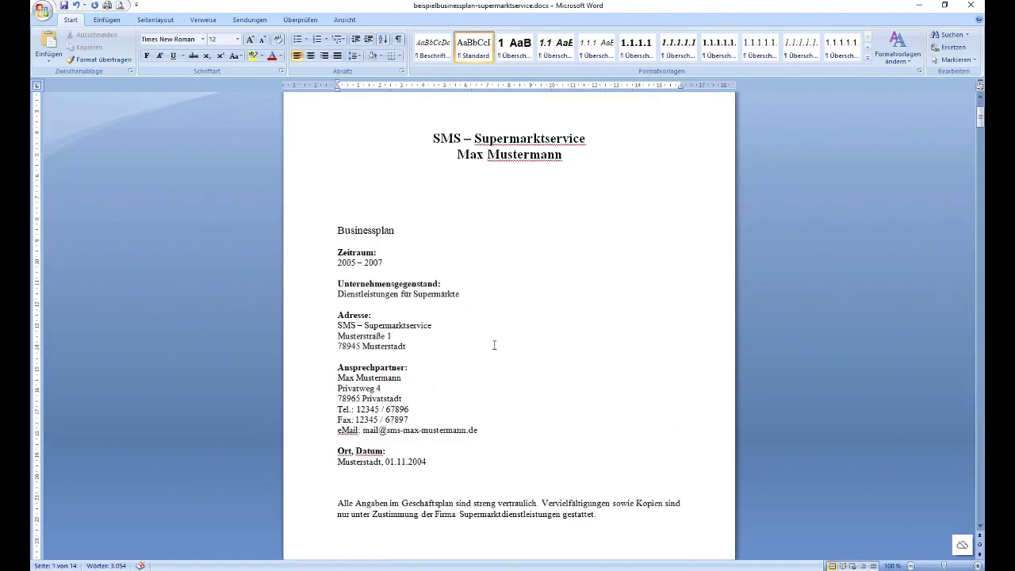
{"action": "scroll", "coordinate": [494, 345], "scroll_direction": "down", "scroll_amount": 5}
{"action": "scroll", "coordinate": [494, 345], "scroll_direction": "down", "scroll_amount": 6}
{"action": "scroll", "coordinate": [494, 345], "scroll_direction": "down", "scroll_amount": 6}
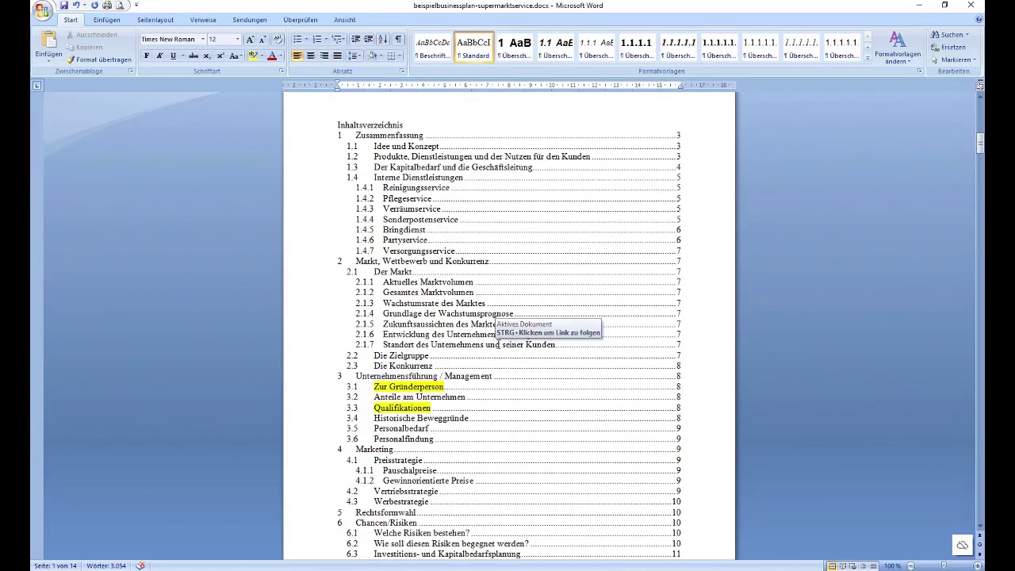
{"action": "scroll", "coordinate": [498, 344], "scroll_direction": "down", "scroll_amount": 2}
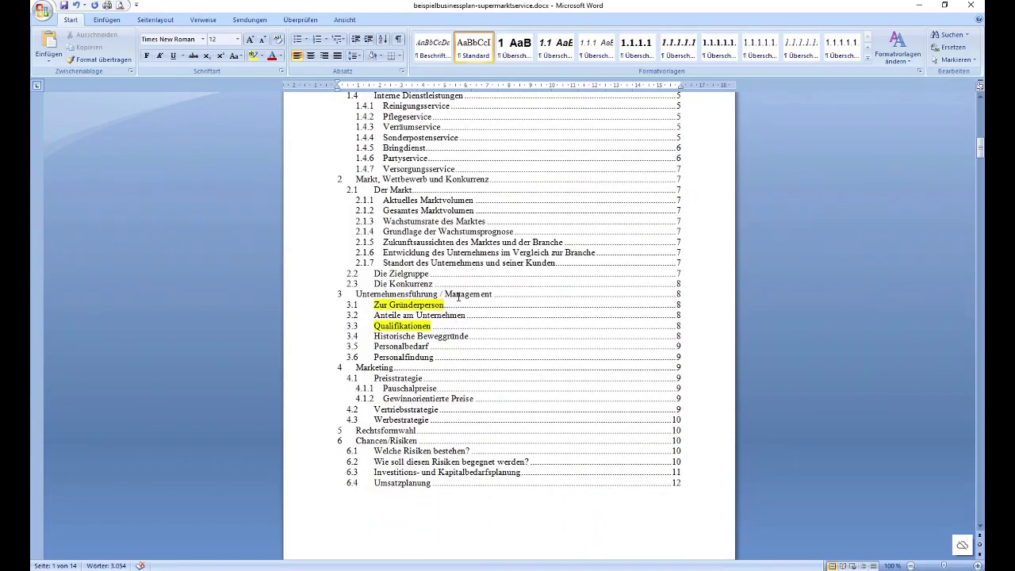
{"action": "left_click", "coordinate": [447, 307]}
{"action": "scroll", "coordinate": [426, 351], "scroll_direction": "down", "scroll_amount": 1}
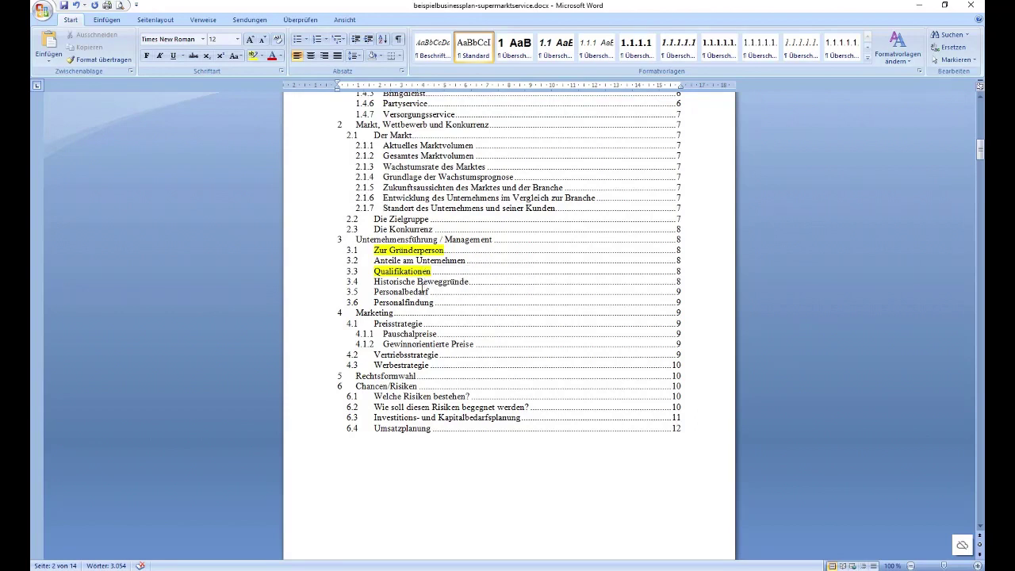
Step: Update the entire table of contents so it lists chapters 1–7 through 7.4 Umsatzplanung
{"action": "right_click", "coordinate": [421, 282]}
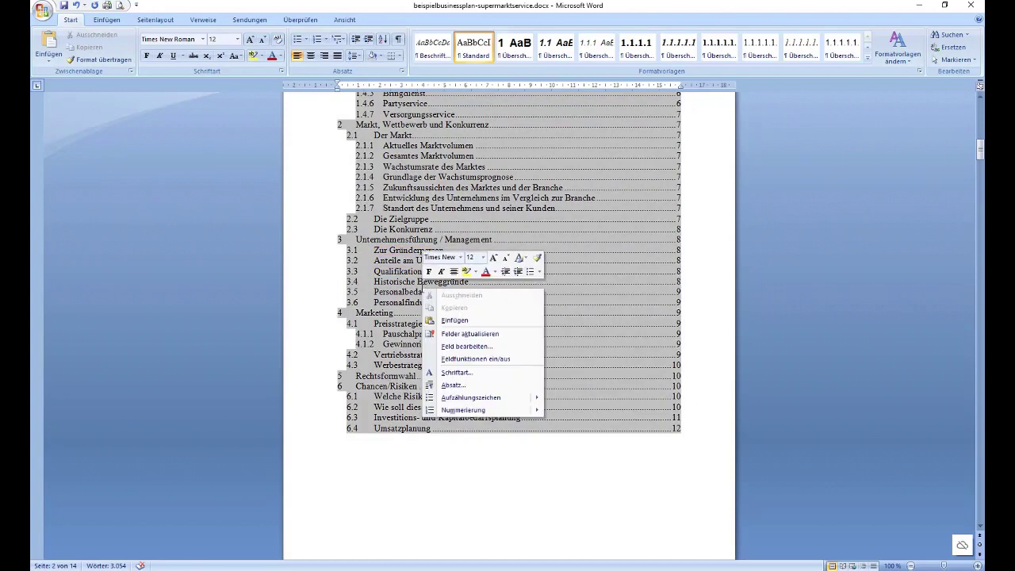
{"action": "left_click", "coordinate": [450, 333]}
{"action": "left_click", "coordinate": [468, 290]}
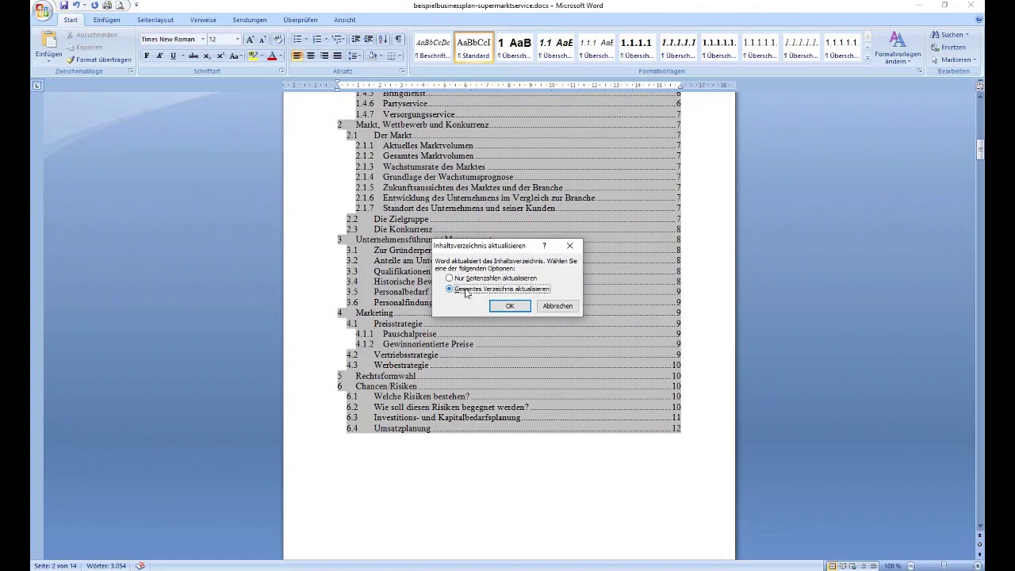
{"action": "left_click", "coordinate": [514, 306]}
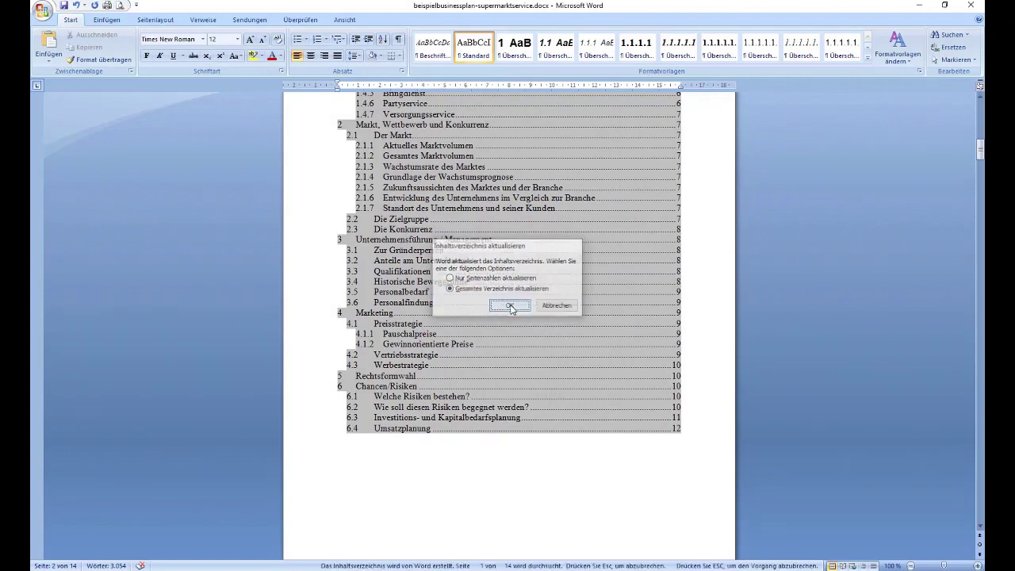
{"action": "scroll", "coordinate": [511, 308], "scroll_direction": "down", "scroll_amount": 3}
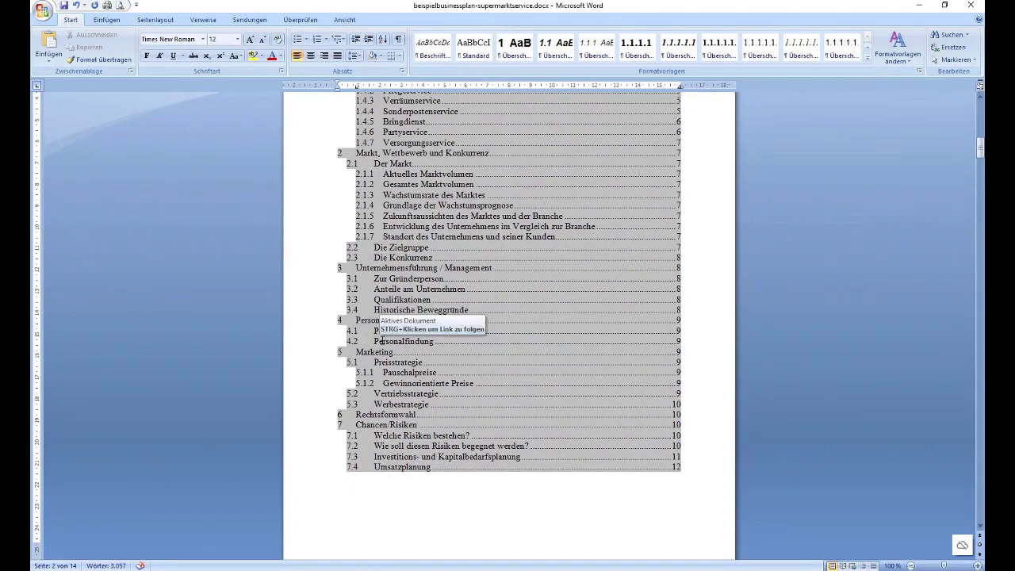
{"action": "left_click", "coordinate": [487, 495]}
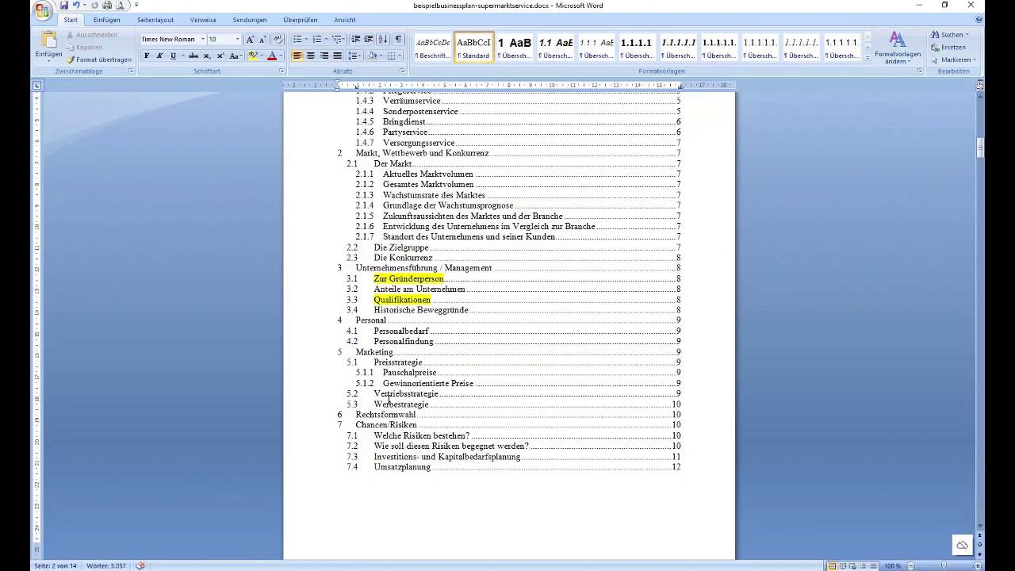
{"action": "scroll", "coordinate": [411, 230], "scroll_direction": "up", "scroll_amount": 2}
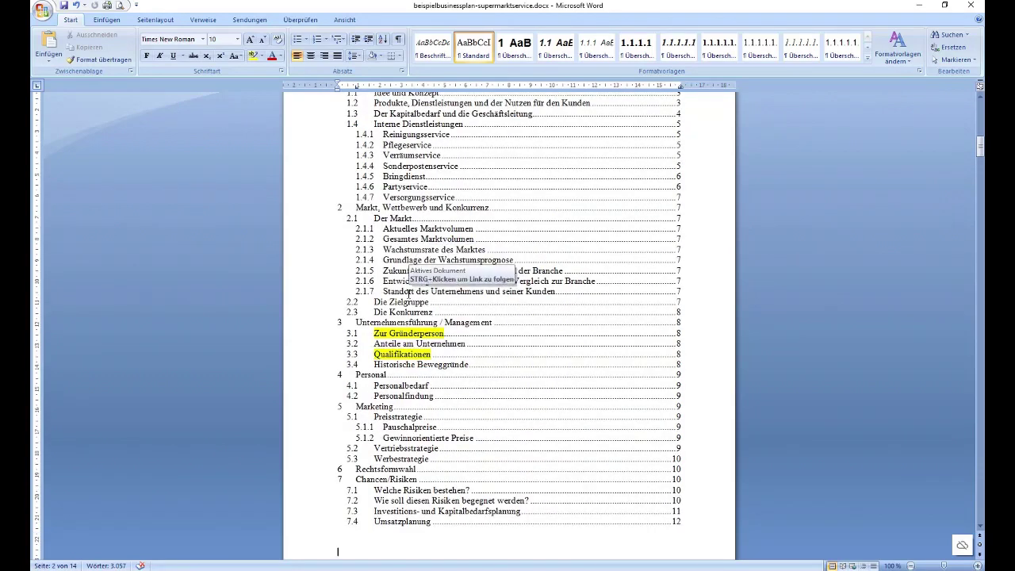
Step: Correct the misspelling 'Tätigkeht' to 'Tätigkeit' in section 5.3 Werbestrategie
{"action": "scroll", "coordinate": [417, 340], "scroll_direction": "down", "scroll_amount": 4}
{"action": "scroll", "coordinate": [416, 339], "scroll_direction": "down", "scroll_amount": 5}
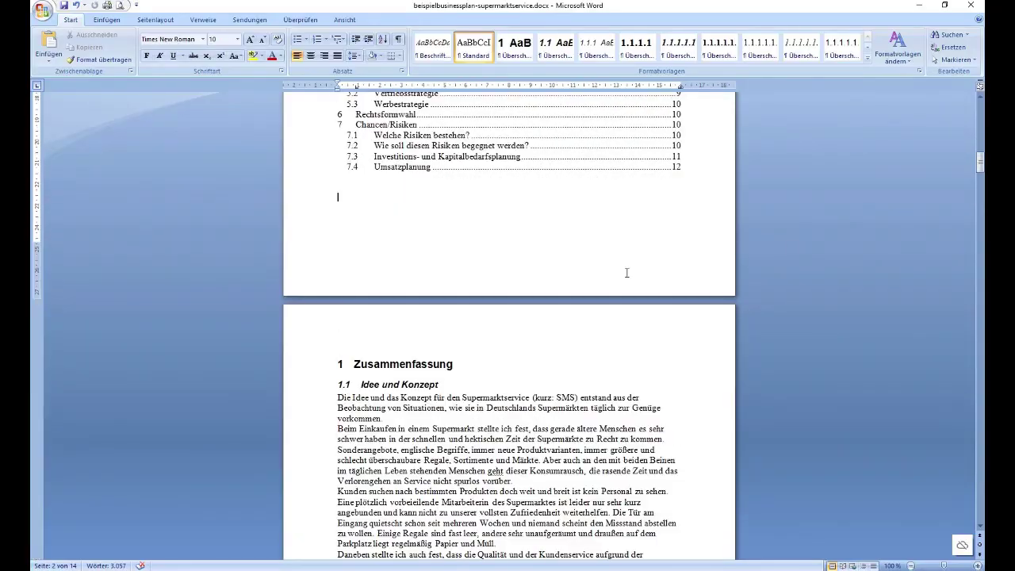
{"action": "left_click_drag", "start_coordinate": [981, 166], "coordinate": [981, 414]}
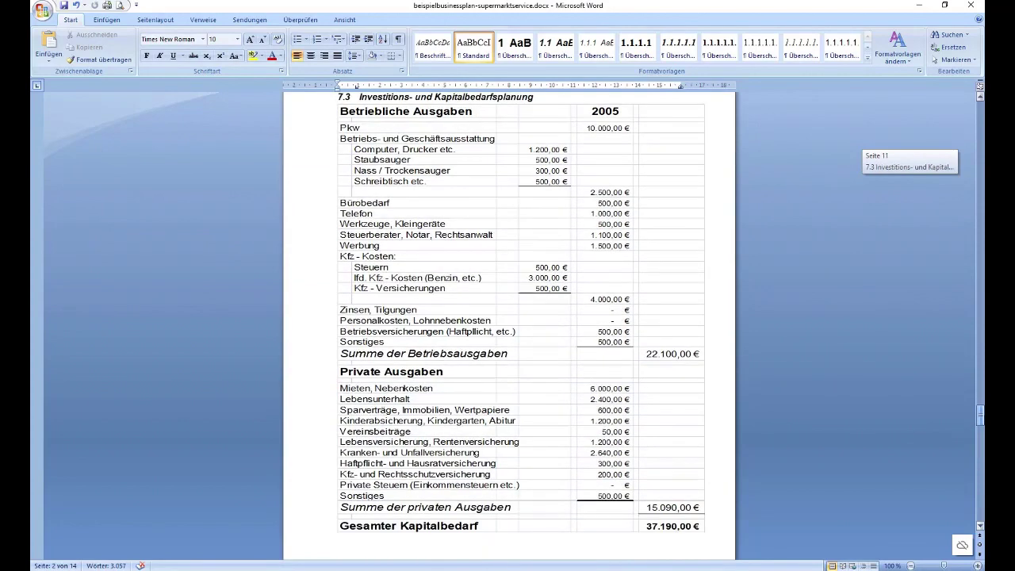
{"action": "left_click_drag", "start_coordinate": [981, 414], "coordinate": [982, 405]}
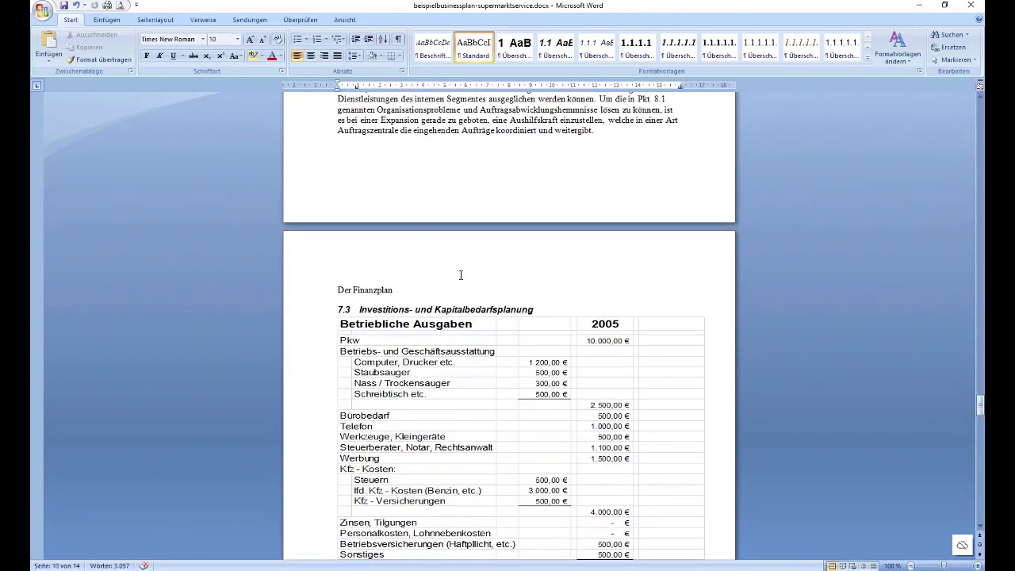
{"action": "scroll", "coordinate": [498, 212], "scroll_direction": "up", "scroll_amount": 2}
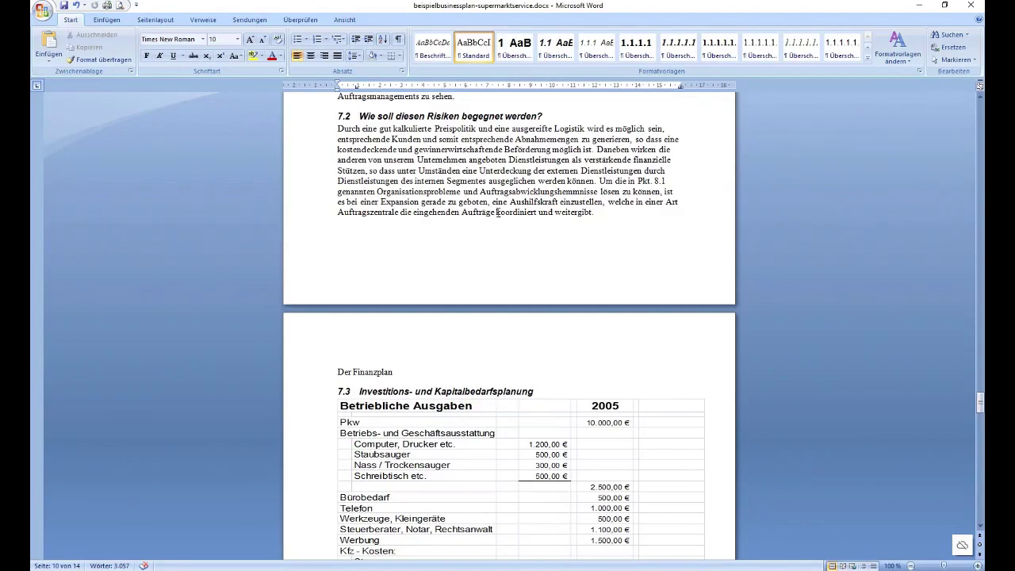
{"action": "scroll", "coordinate": [498, 212], "scroll_direction": "up", "scroll_amount": 1}
{"action": "scroll", "coordinate": [497, 213], "scroll_direction": "up", "scroll_amount": 1}
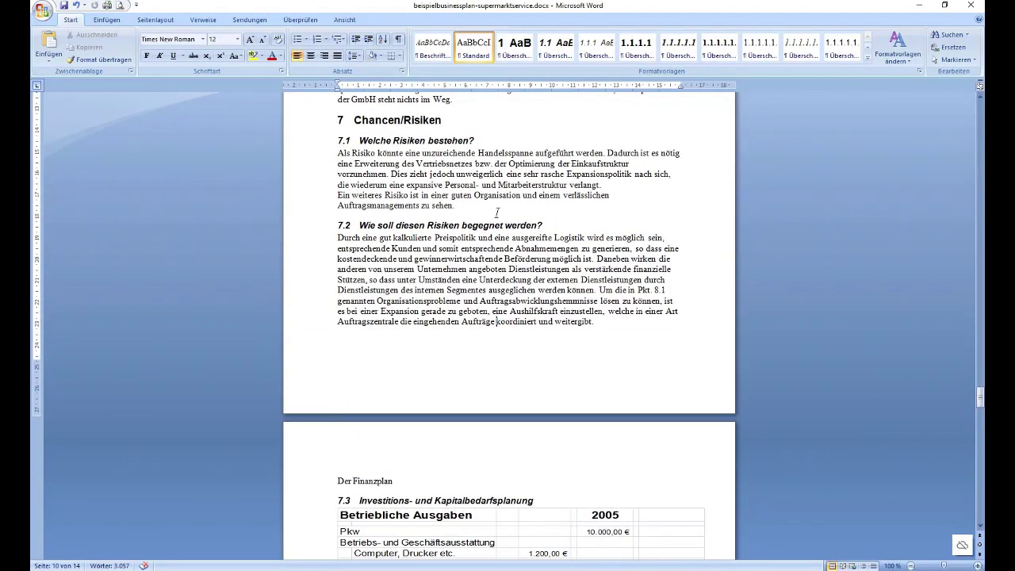
{"action": "scroll", "coordinate": [497, 213], "scroll_direction": "up", "scroll_amount": 2}
{"action": "scroll", "coordinate": [497, 212], "scroll_direction": "up", "scroll_amount": 2}
{"action": "scroll", "coordinate": [495, 222], "scroll_direction": "up", "scroll_amount": 2}
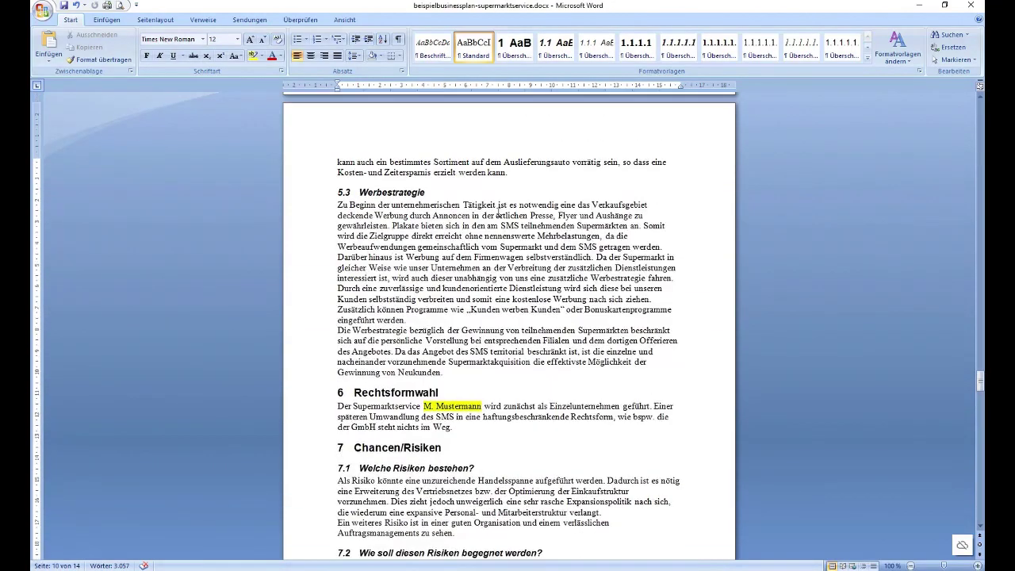
{"action": "left_click", "coordinate": [522, 263]}
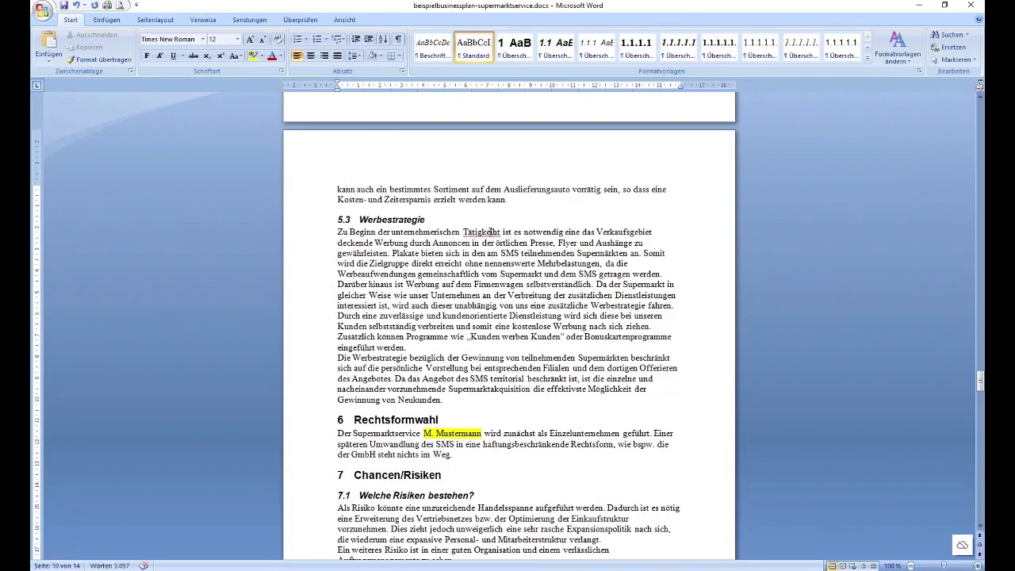
{"action": "right_click", "coordinate": [500, 236]}
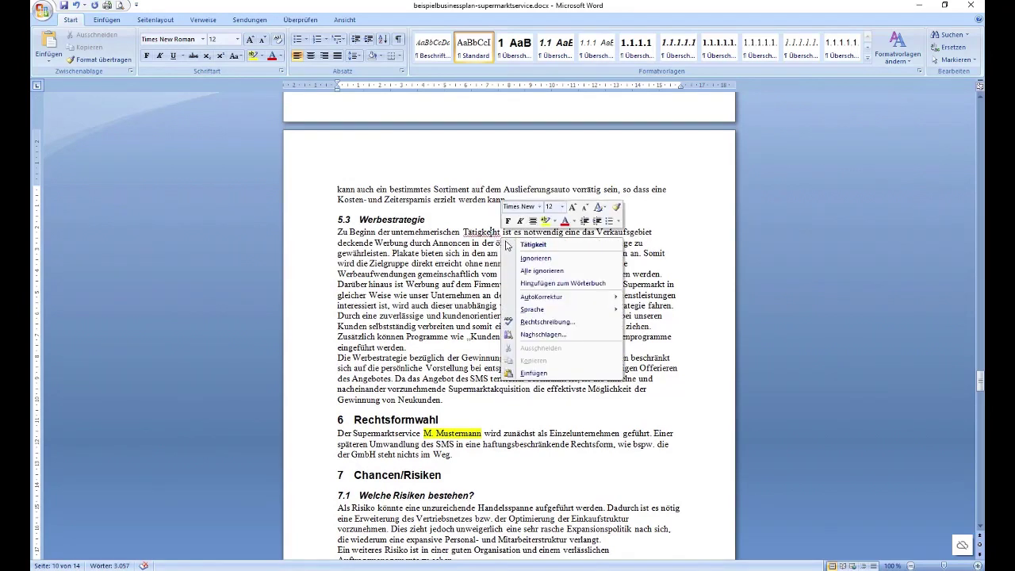
{"action": "left_click", "coordinate": [516, 246]}
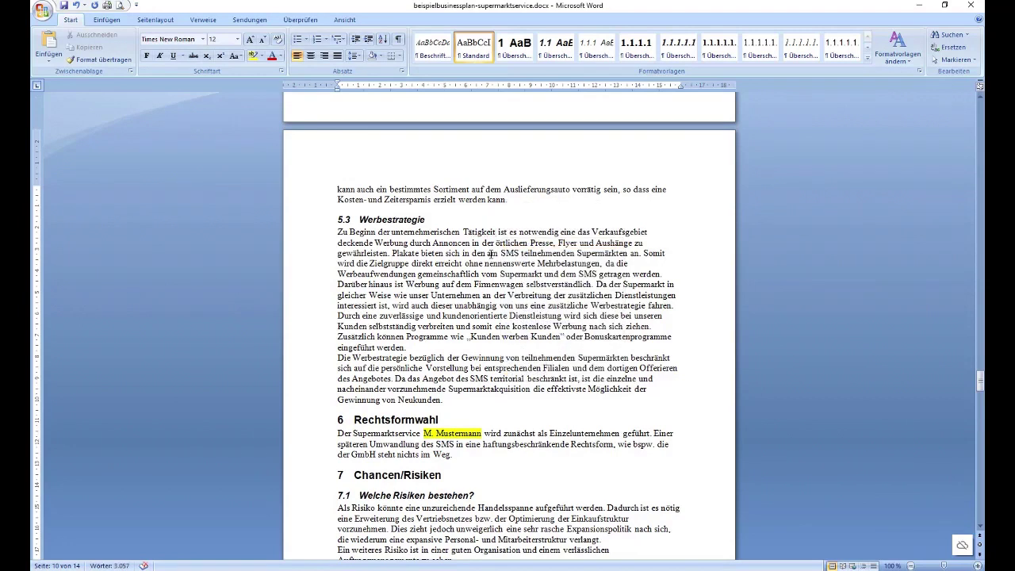
Step: Change 'in' to 'im' in the same paragraph, then revert it to 'in'
{"action": "left_click", "coordinate": [469, 253]}
{"action": "key", "text": "BackSpace"}
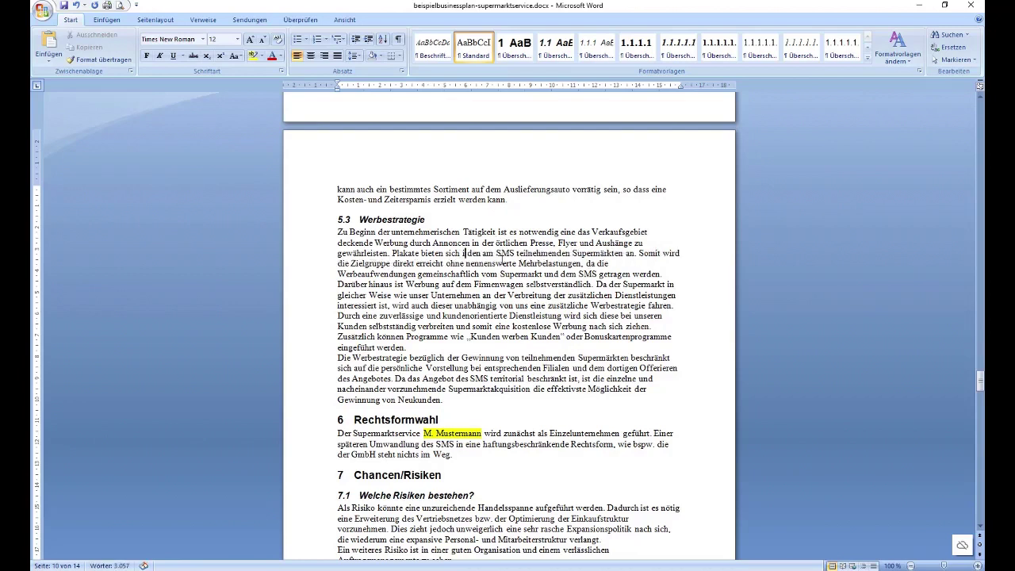
{"action": "type", "text": "m"}
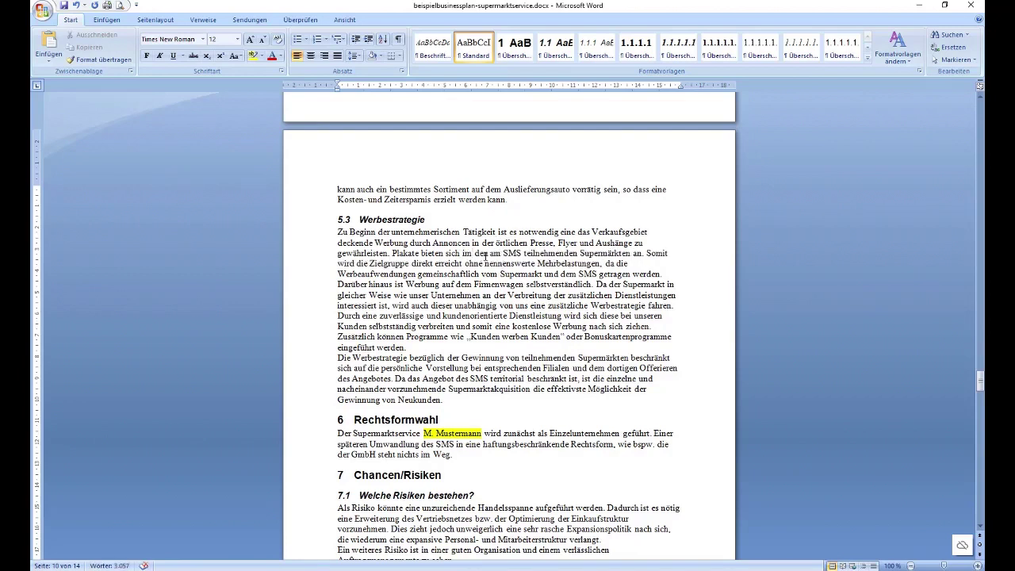
{"action": "key", "text": "BackSpace"}
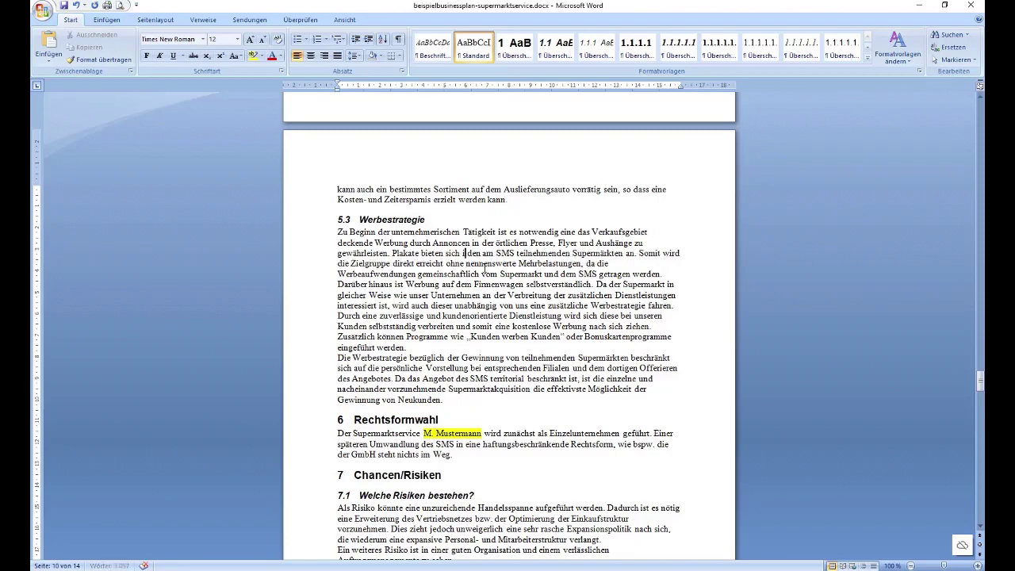
{"action": "type", "text": "n"}
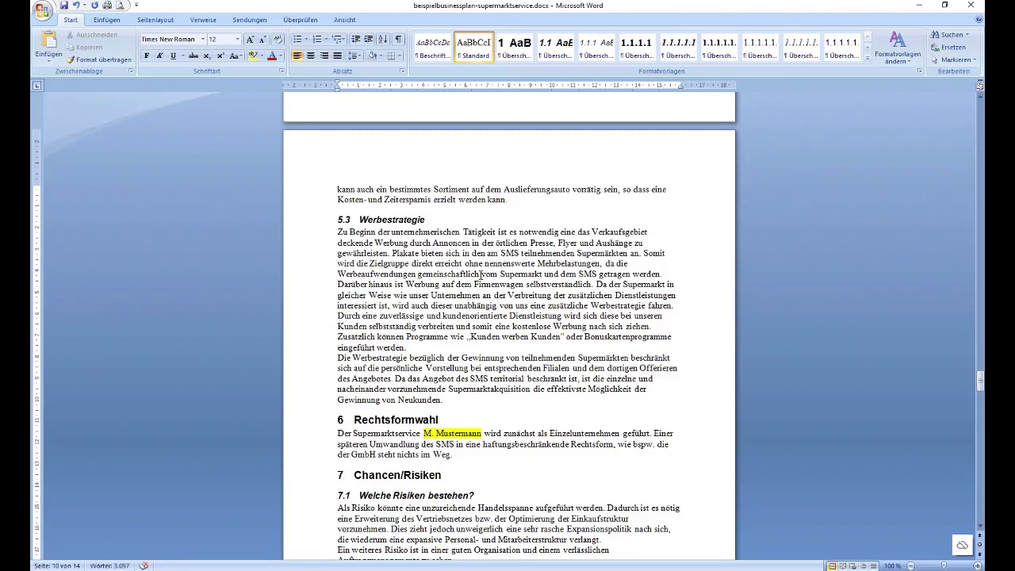
Step: Place the insertion point at 'Das' in section 5.1 Preisstrategie
{"action": "scroll", "coordinate": [491, 283], "scroll_direction": "up", "scroll_amount": 3}
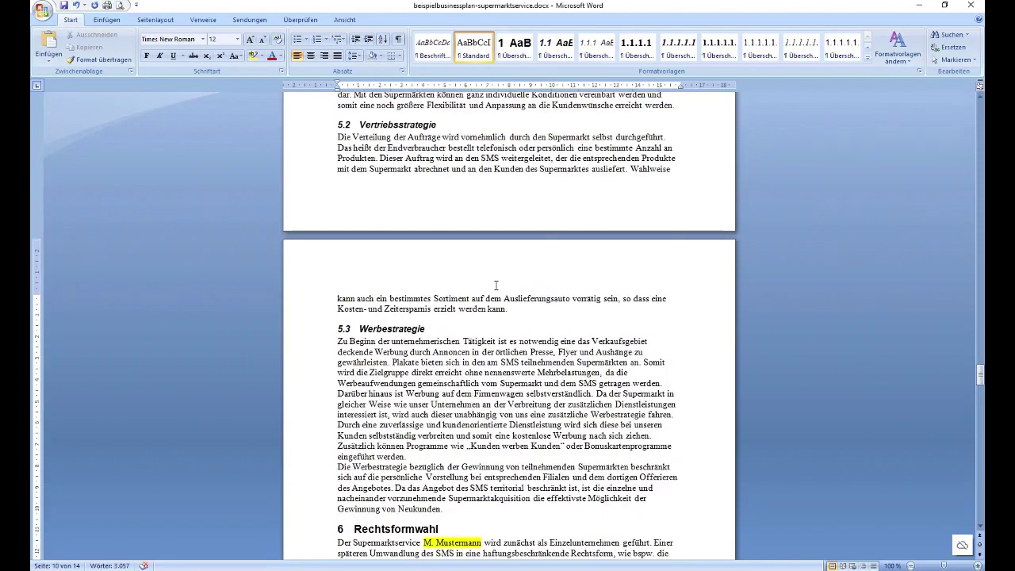
{"action": "scroll", "coordinate": [495, 290], "scroll_direction": "up", "scroll_amount": 3}
{"action": "scroll", "coordinate": [496, 290], "scroll_direction": "up", "scroll_amount": 1}
{"action": "scroll", "coordinate": [555, 246], "scroll_direction": "up", "scroll_amount": 1}
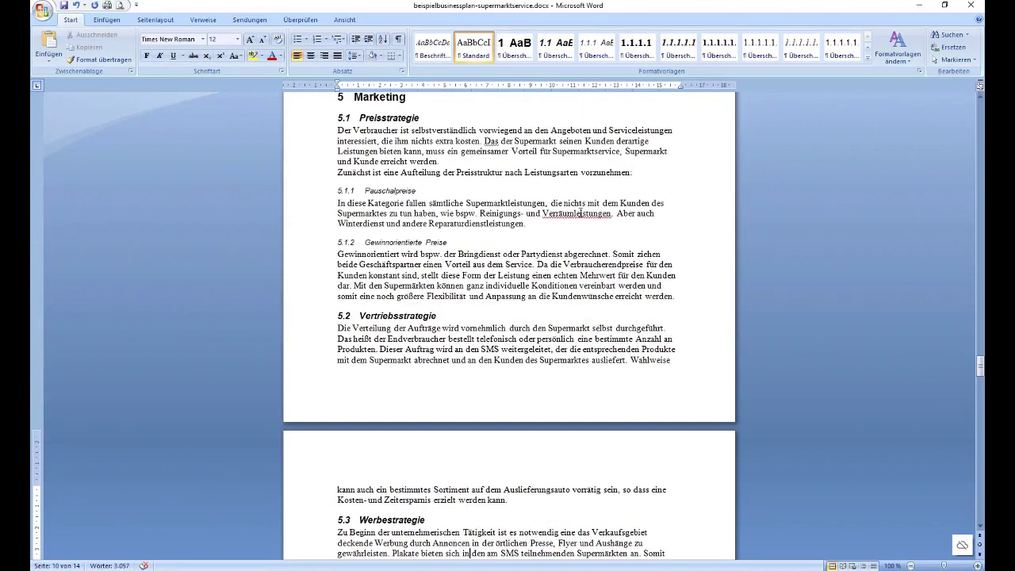
{"action": "left_click", "coordinate": [489, 143]}
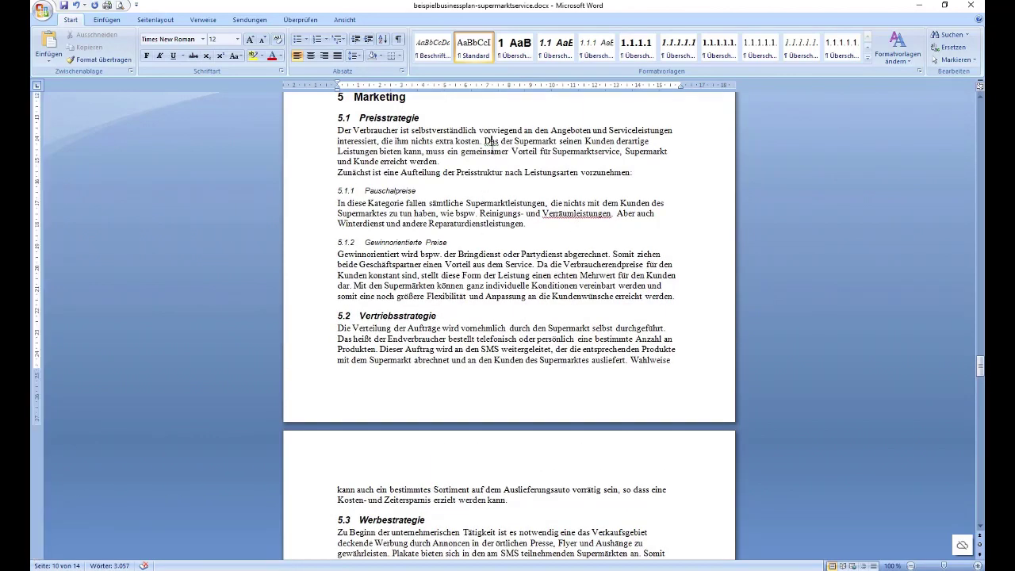
{"action": "scroll", "coordinate": [541, 228], "scroll_direction": "up", "scroll_amount": 1}
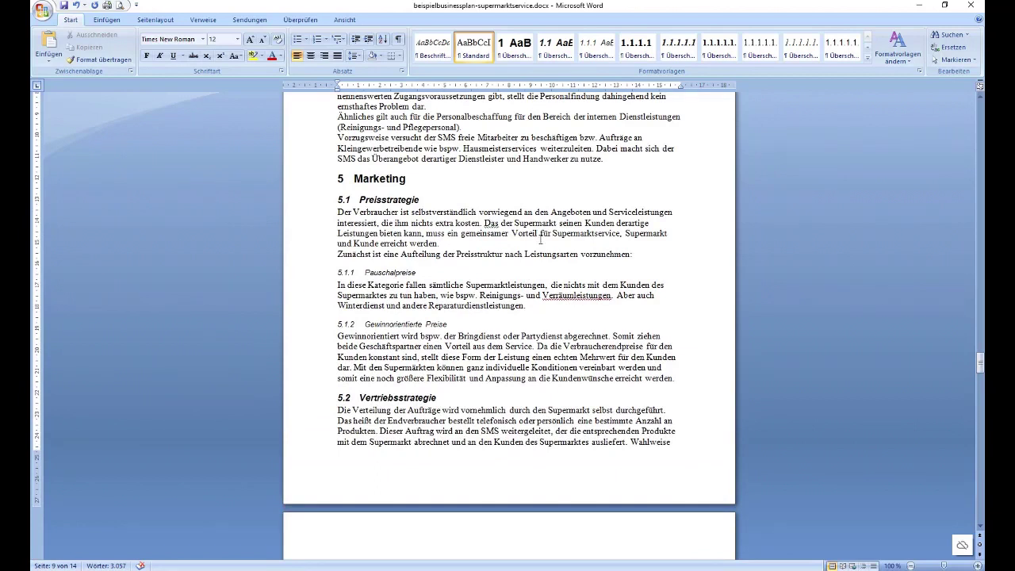
Step: Delete the extra letters so section 5.1 reads 'Der Supermarkt' instead of 'Das der'
{"action": "key", "text": "Delete"}
{"action": "key", "text": "Delete"}
{"action": "key", "text": "Delete"}
{"action": "key", "text": "Delete"}
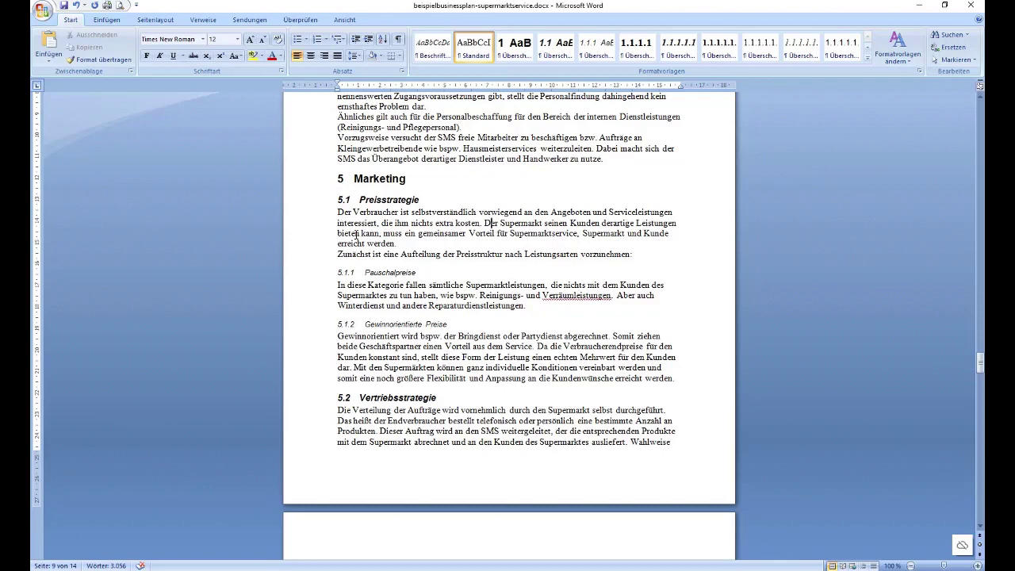
{"action": "scroll", "coordinate": [390, 266], "scroll_direction": "down", "scroll_amount": 3}
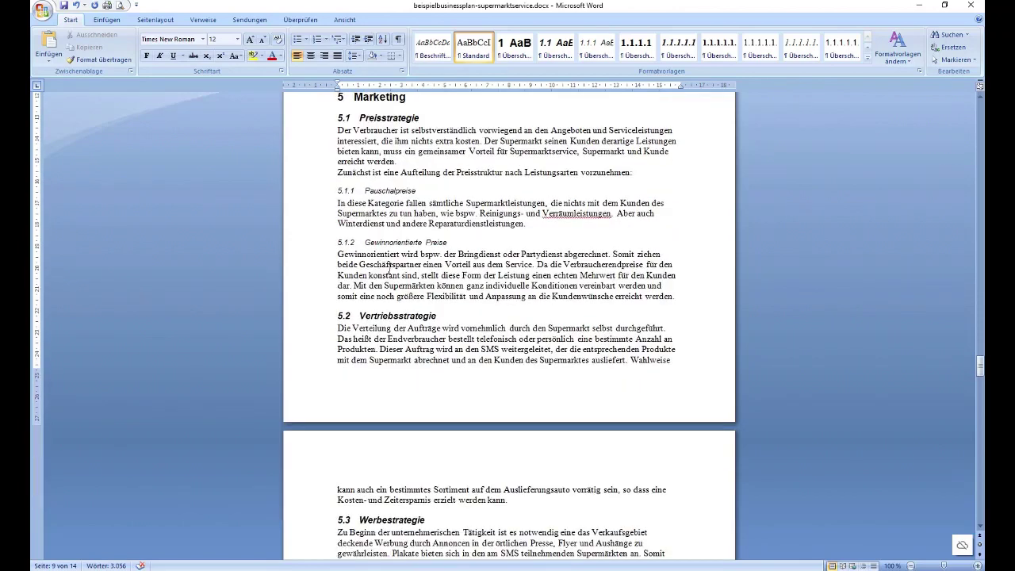
{"action": "scroll", "coordinate": [390, 269], "scroll_direction": "down", "scroll_amount": 1}
{"action": "scroll", "coordinate": [391, 269], "scroll_direction": "down", "scroll_amount": 1}
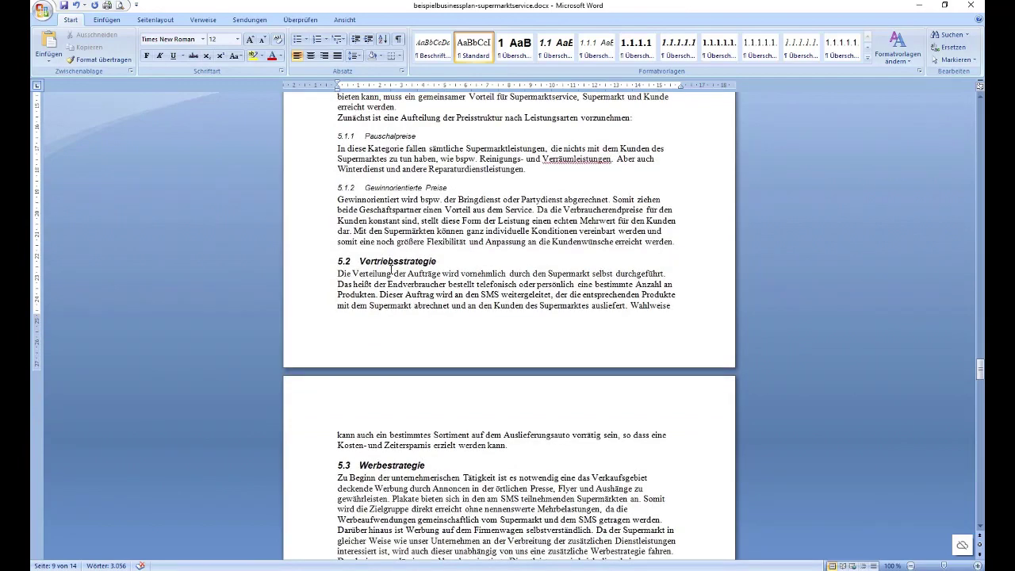
{"action": "scroll", "coordinate": [391, 270], "scroll_direction": "down", "scroll_amount": 2}
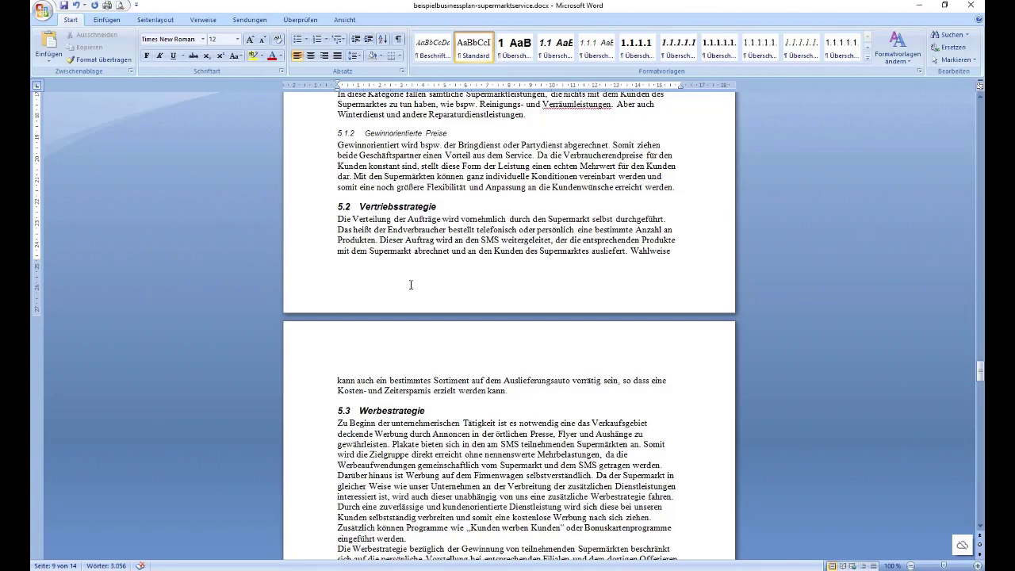
Step: Review section 5.2 and continue into section 6, placing the cursor after 'Weg.'
{"action": "left_click", "coordinate": [391, 252]}
{"action": "scroll", "coordinate": [400, 258], "scroll_direction": "down", "scroll_amount": 3}
{"action": "scroll", "coordinate": [400, 258], "scroll_direction": "down", "scroll_amount": 4}
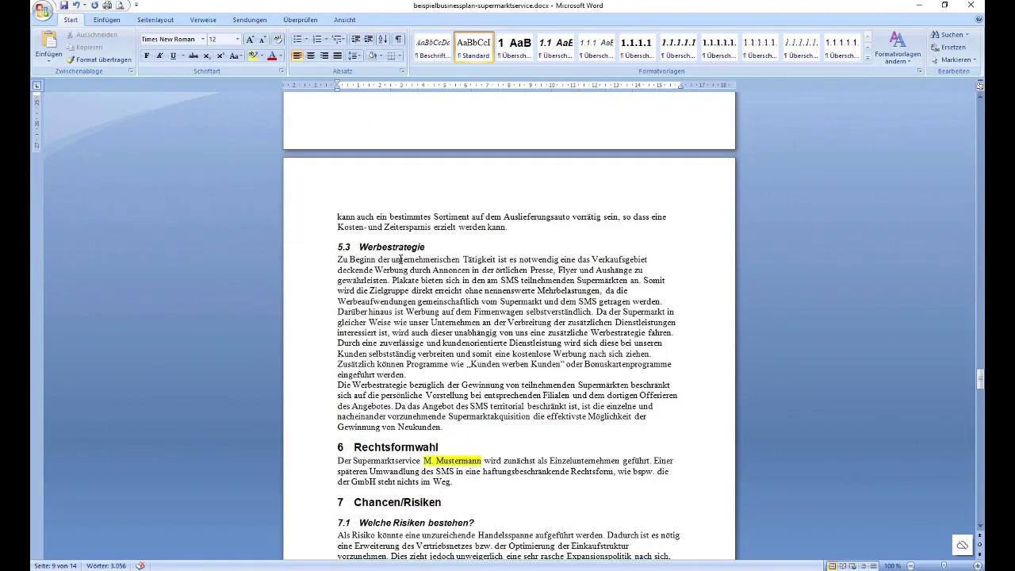
{"action": "scroll", "coordinate": [400, 259], "scroll_direction": "down", "scroll_amount": 2}
{"action": "scroll", "coordinate": [400, 259], "scroll_direction": "down", "scroll_amount": 1}
{"action": "scroll", "coordinate": [400, 259], "scroll_direction": "down", "scroll_amount": 1}
{"action": "scroll", "coordinate": [431, 292], "scroll_direction": "down", "scroll_amount": 1}
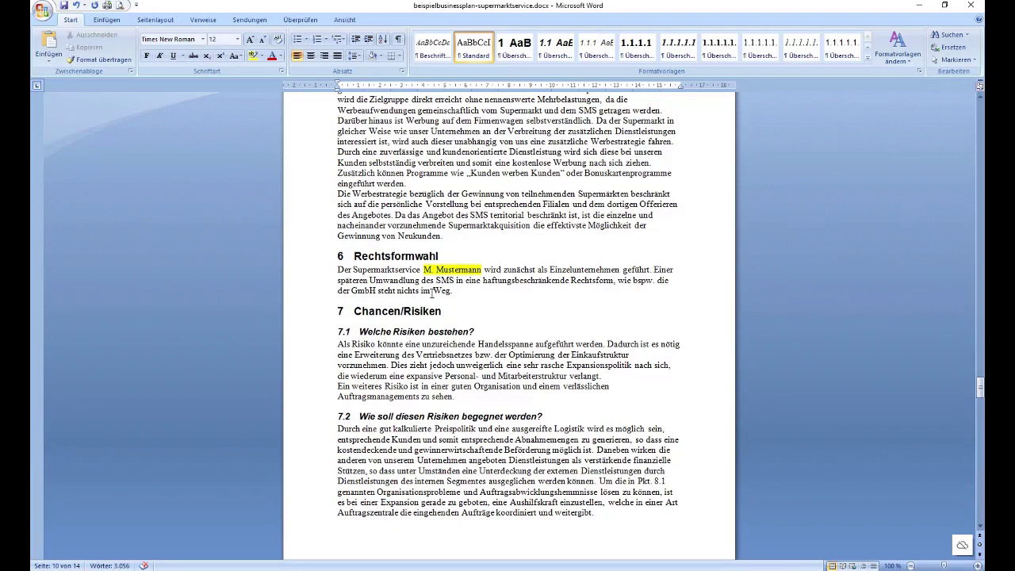
{"action": "left_click", "coordinate": [450, 291]}
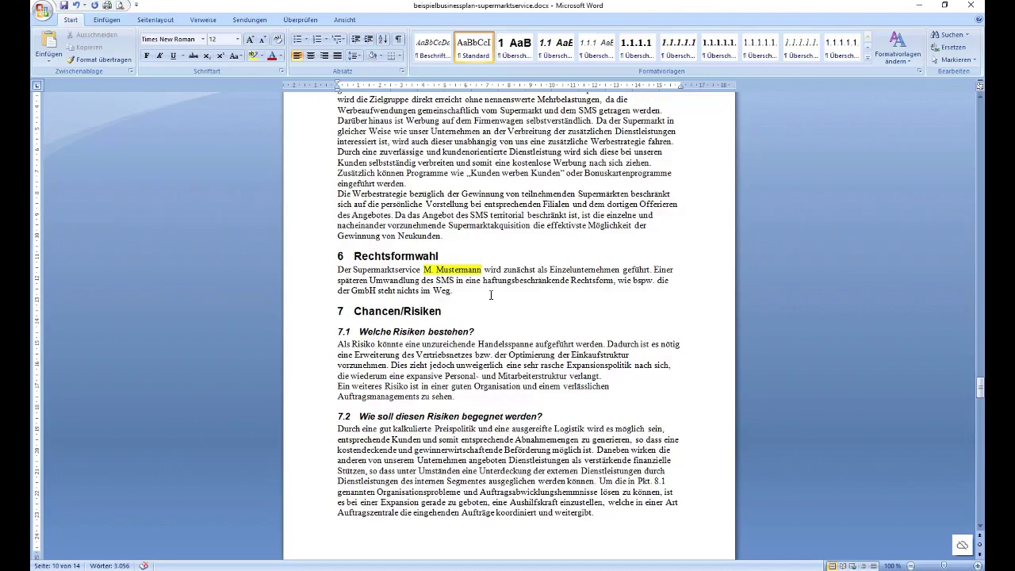
Step: Scroll through the remaining sections, then return to the title page
{"action": "scroll", "coordinate": [411, 339], "scroll_direction": "down", "scroll_amount": 3}
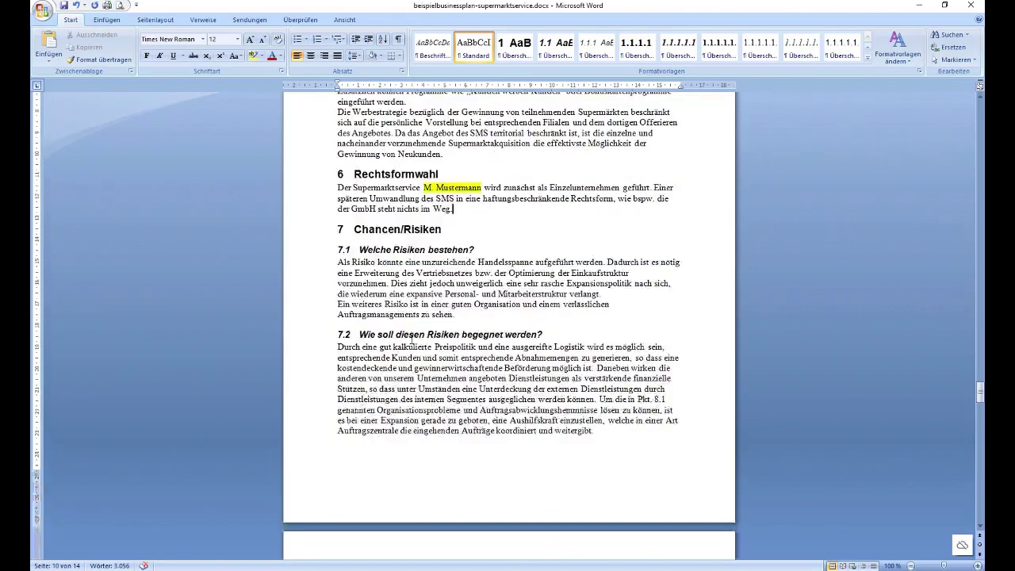
{"action": "scroll", "coordinate": [410, 339], "scroll_direction": "down", "scroll_amount": 1}
{"action": "scroll", "coordinate": [411, 340], "scroll_direction": "down", "scroll_amount": 1}
{"action": "scroll", "coordinate": [412, 339], "scroll_direction": "down", "scroll_amount": 1}
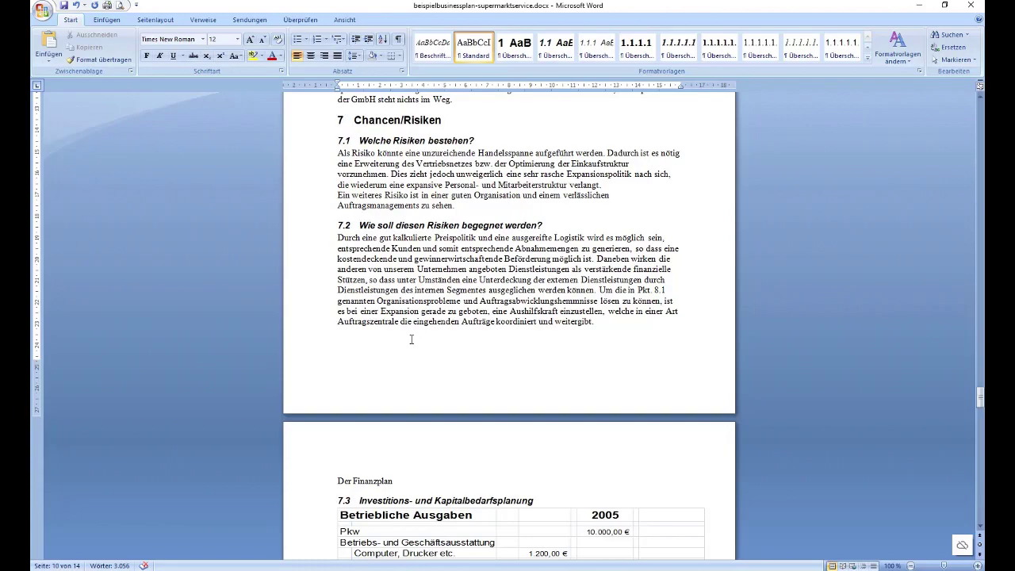
{"action": "scroll", "coordinate": [411, 340], "scroll_direction": "down", "scroll_amount": 3}
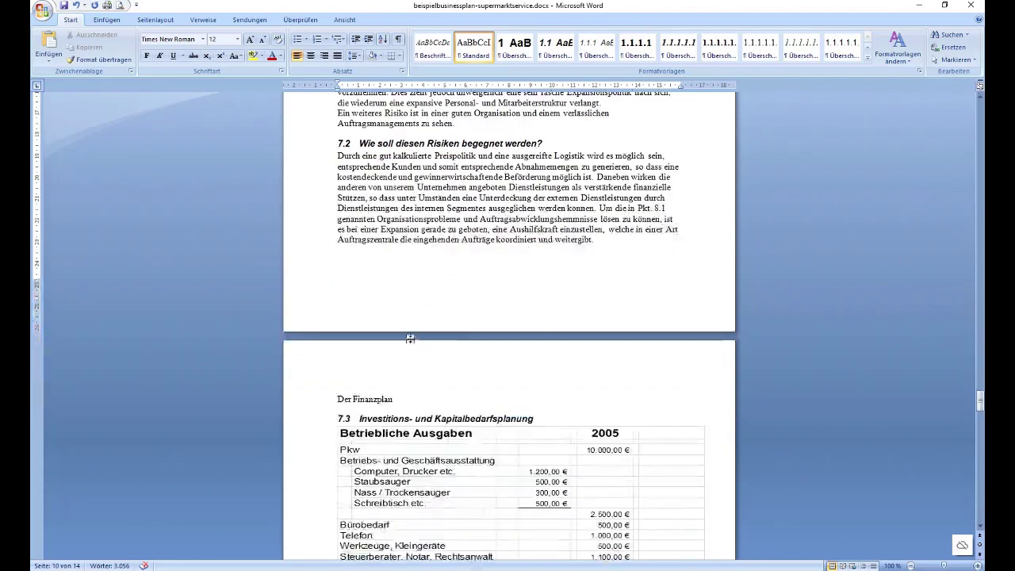
{"action": "scroll", "coordinate": [411, 339], "scroll_direction": "up", "scroll_amount": 3}
{"action": "scroll", "coordinate": [410, 336], "scroll_direction": "up", "scroll_amount": 1}
{"action": "scroll", "coordinate": [411, 333], "scroll_direction": "up", "scroll_amount": 3}
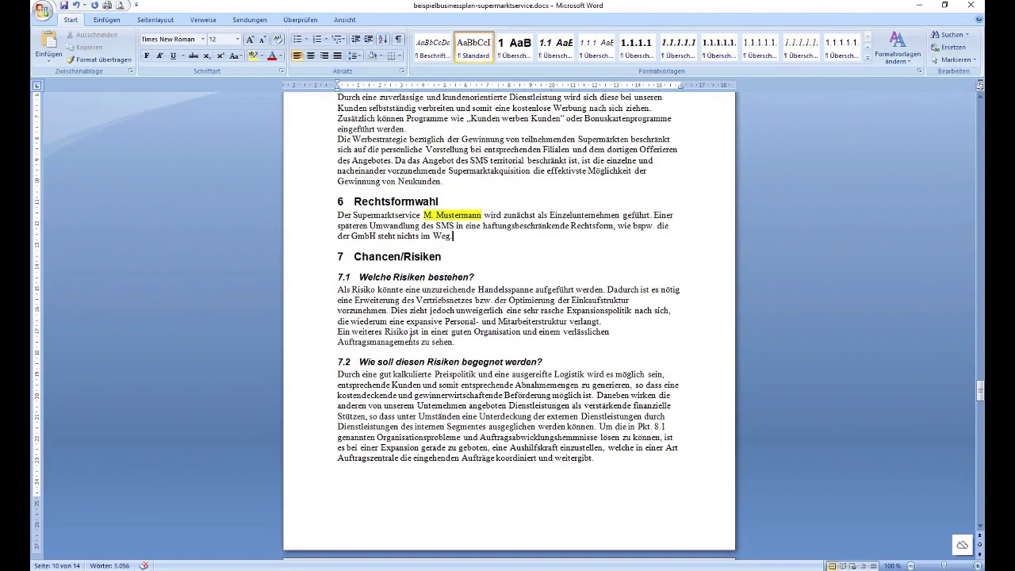
{"action": "scroll", "coordinate": [412, 334], "scroll_direction": "down", "scroll_amount": 2}
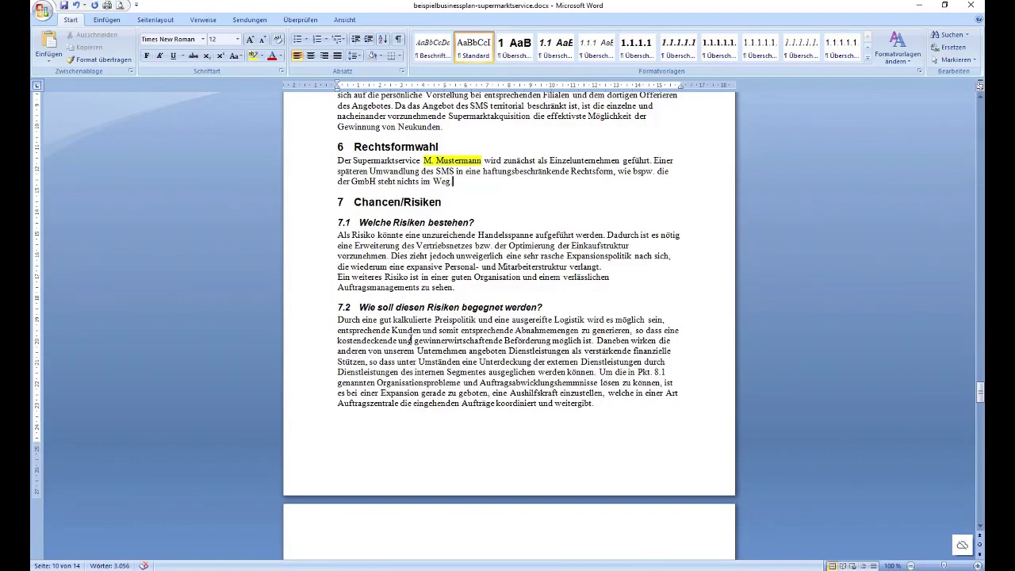
{"action": "scroll", "coordinate": [411, 340], "scroll_direction": "up", "scroll_amount": 6}
{"action": "scroll", "coordinate": [412, 339], "scroll_direction": "up", "scroll_amount": 1}
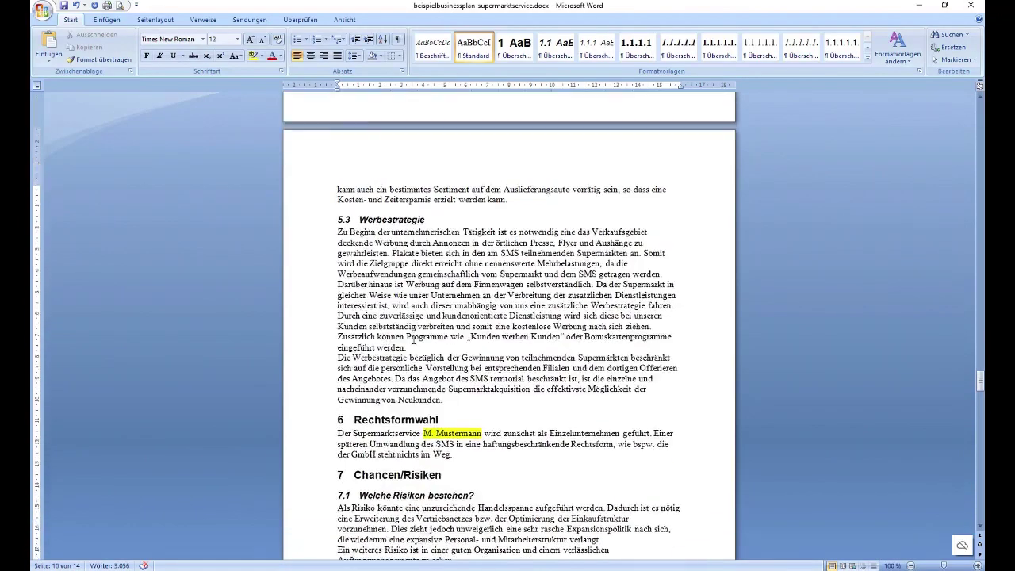
{"action": "scroll", "coordinate": [412, 339], "scroll_direction": "up", "scroll_amount": 6}
{"action": "scroll", "coordinate": [413, 339], "scroll_direction": "up", "scroll_amount": 5}
{"action": "scroll", "coordinate": [414, 340], "scroll_direction": "up", "scroll_amount": 3}
{"action": "scroll", "coordinate": [432, 346], "scroll_direction": "up", "scroll_amount": 5}
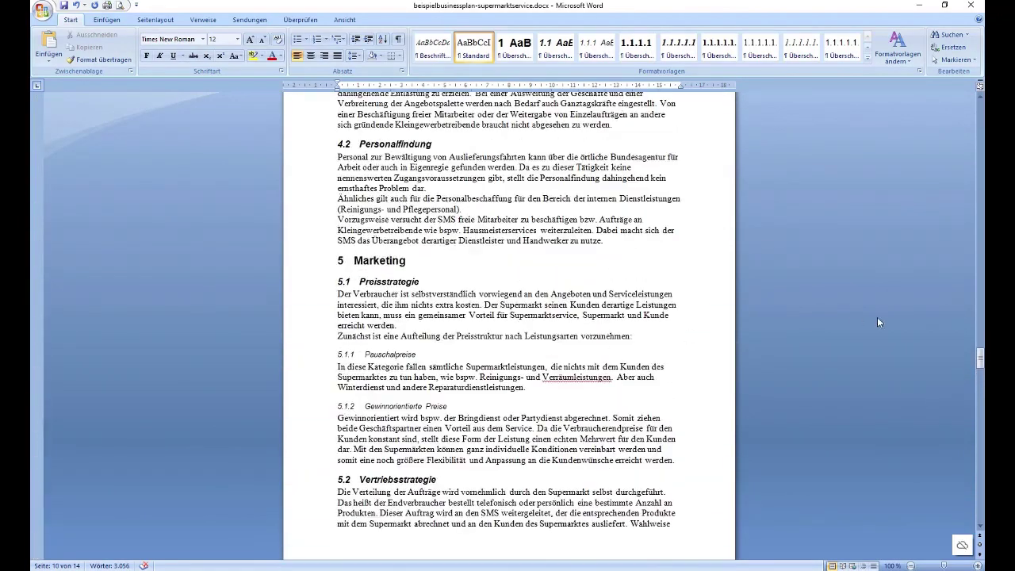
{"action": "left_click_drag", "start_coordinate": [981, 361], "coordinate": [980, 107]}
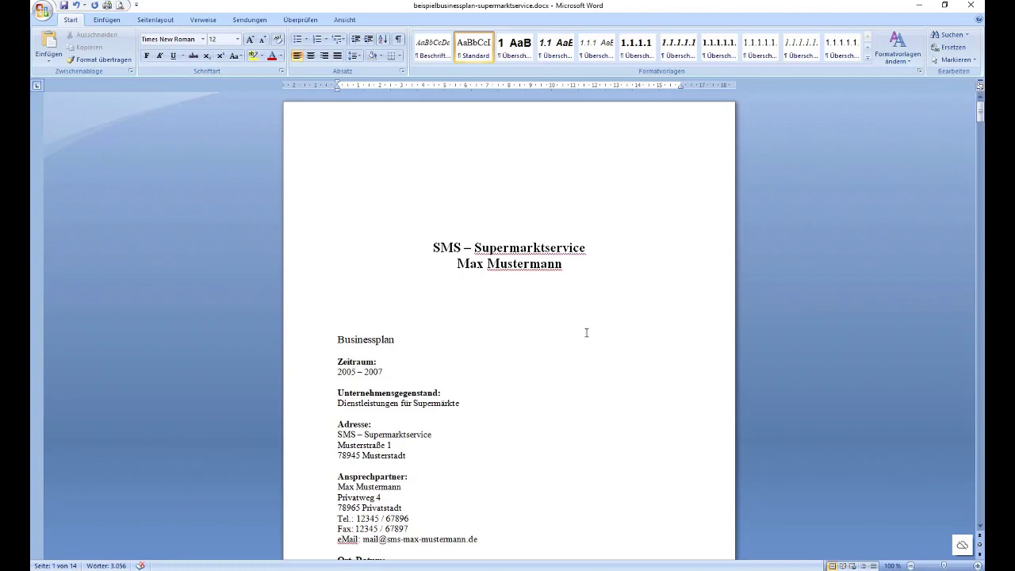
Step: Scroll past the end of the contents to section 1.1 Idee und Konzept on page 3
{"action": "left_click", "coordinate": [909, 44]}
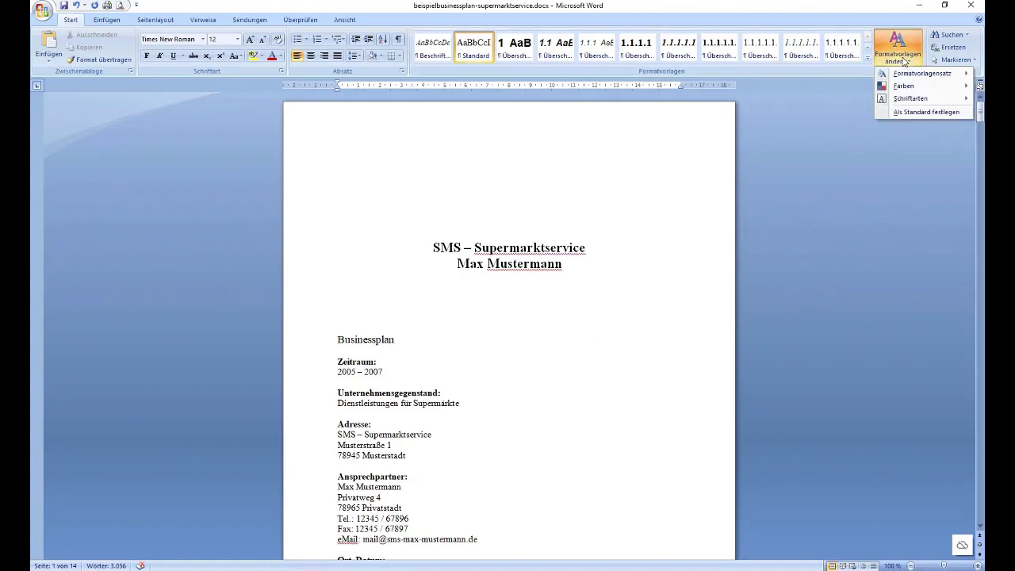
{"action": "scroll", "coordinate": [444, 399], "scroll_direction": "down", "scroll_amount": 3}
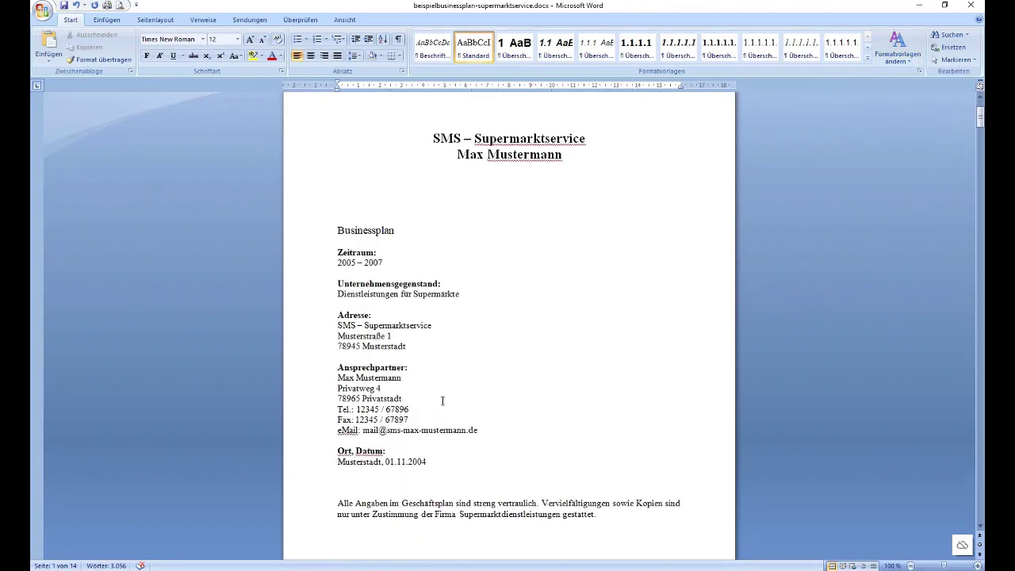
{"action": "scroll", "coordinate": [444, 399], "scroll_direction": "down", "scroll_amount": 5}
{"action": "scroll", "coordinate": [445, 399], "scroll_direction": "down", "scroll_amount": 4}
{"action": "scroll", "coordinate": [445, 399], "scroll_direction": "down", "scroll_amount": 3}
{"action": "scroll", "coordinate": [445, 400], "scroll_direction": "down", "scroll_amount": 4}
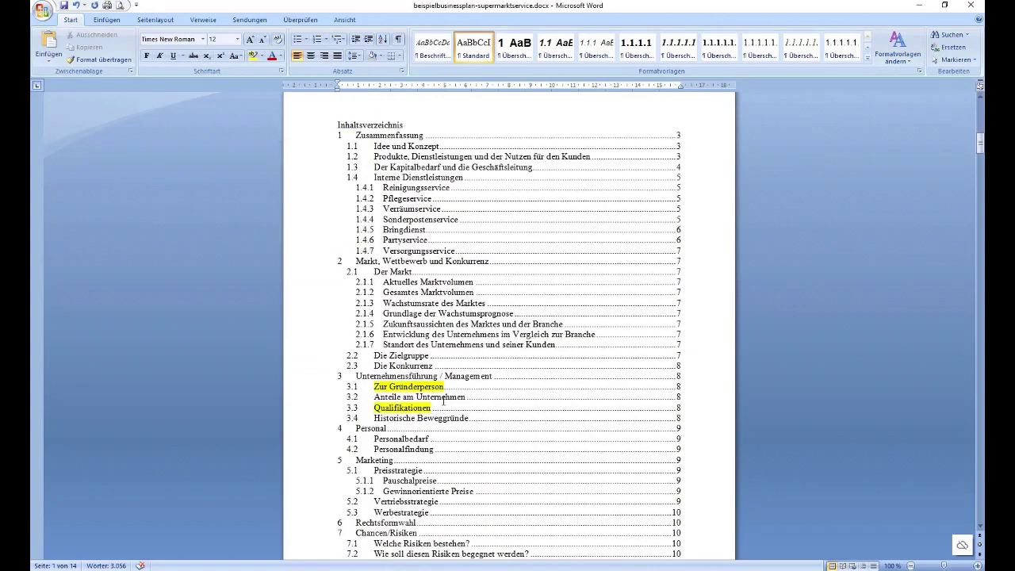
{"action": "scroll", "coordinate": [445, 400], "scroll_direction": "down", "scroll_amount": 1}
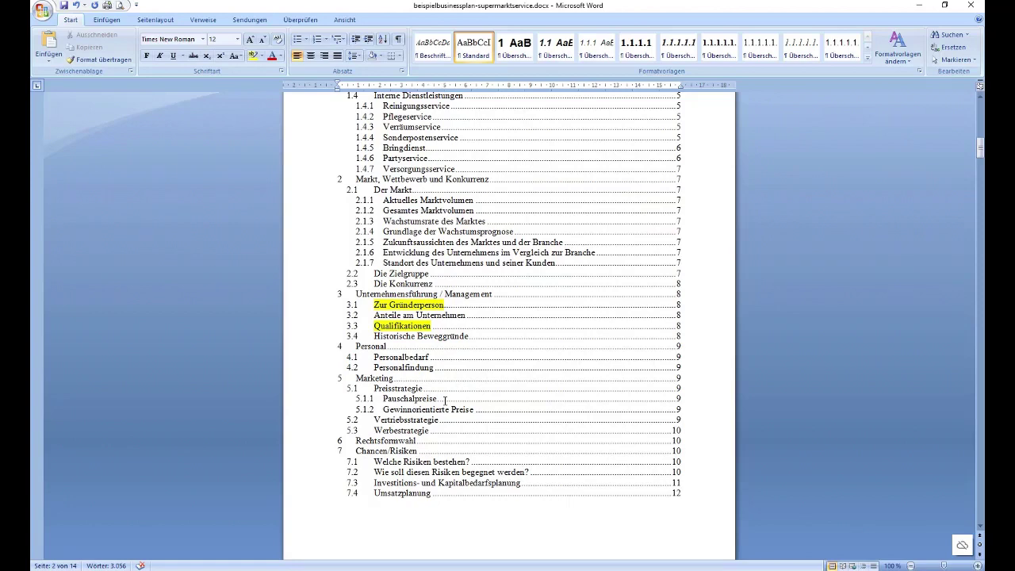
{"action": "scroll", "coordinate": [445, 399], "scroll_direction": "down", "scroll_amount": 2}
{"action": "scroll", "coordinate": [445, 400], "scroll_direction": "down", "scroll_amount": 1}
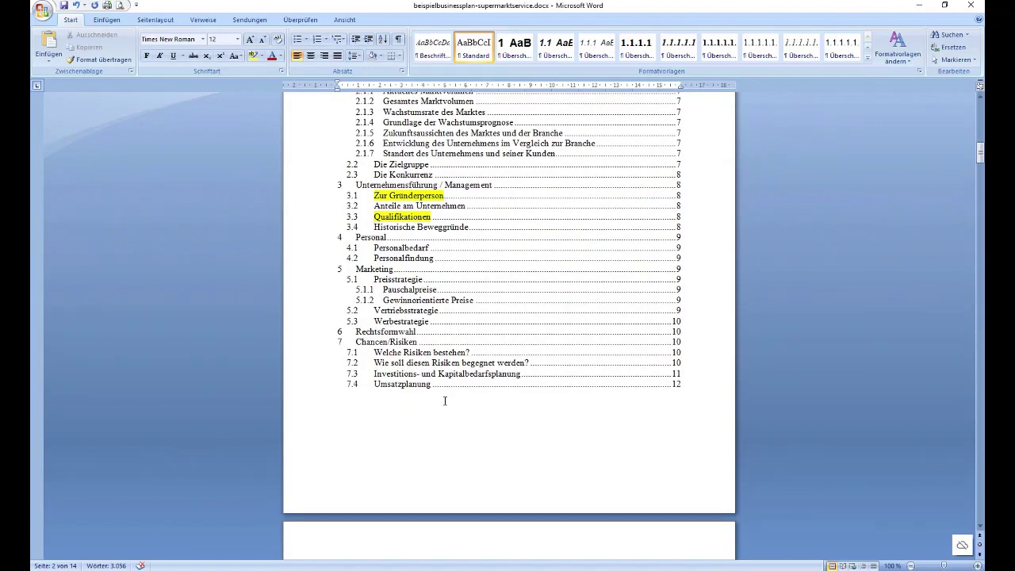
{"action": "scroll", "coordinate": [445, 401], "scroll_direction": "down", "scroll_amount": 3}
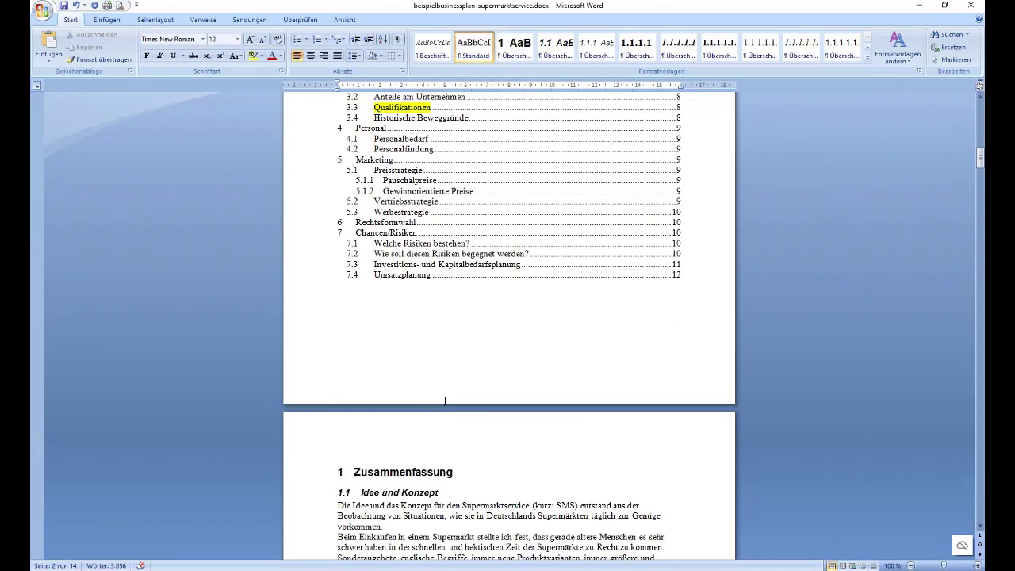
{"action": "scroll", "coordinate": [445, 401], "scroll_direction": "down", "scroll_amount": 6}
{"action": "scroll", "coordinate": [448, 401], "scroll_direction": "down", "scroll_amount": 3}
{"action": "scroll", "coordinate": [449, 400], "scroll_direction": "down", "scroll_amount": 2}
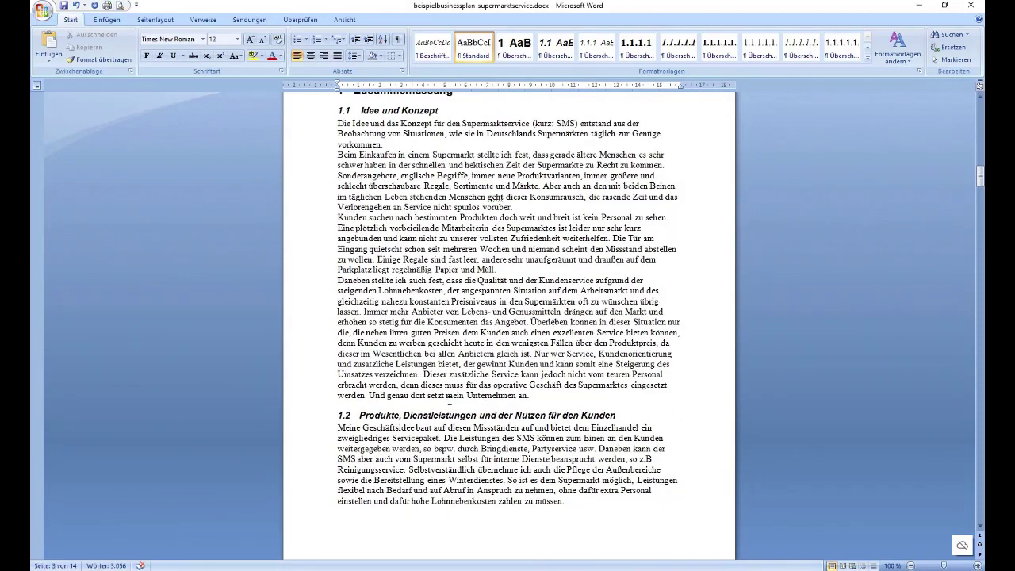
Step: Go to section 7.3 and select its embedded expense table totalling 22.100,00 €
{"action": "left_click", "coordinate": [449, 399]}
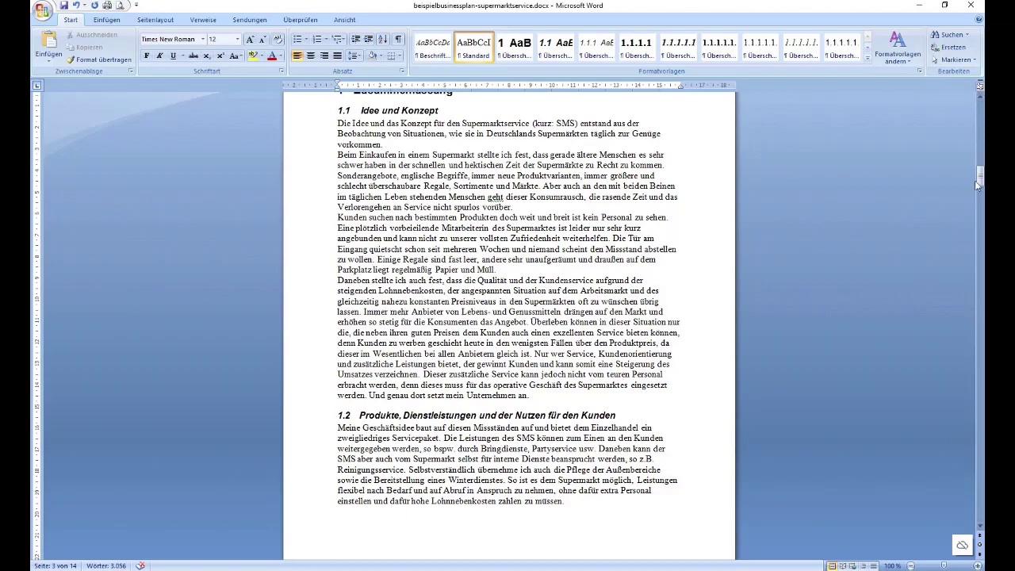
{"action": "left_click_drag", "start_coordinate": [978, 185], "coordinate": [979, 408]}
{"action": "left_click", "coordinate": [531, 332]}
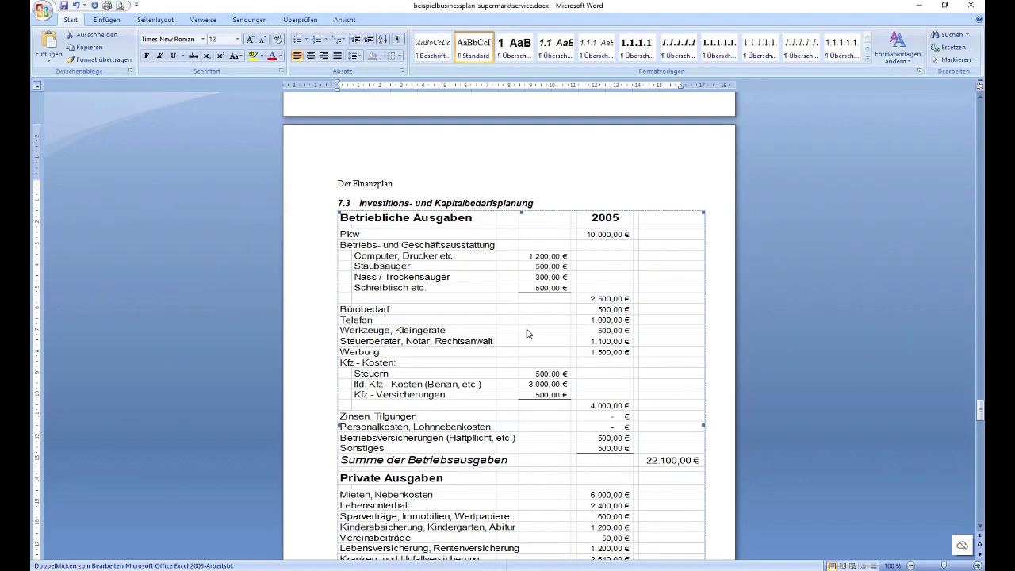
{"action": "double_click", "coordinate": [526, 330]}
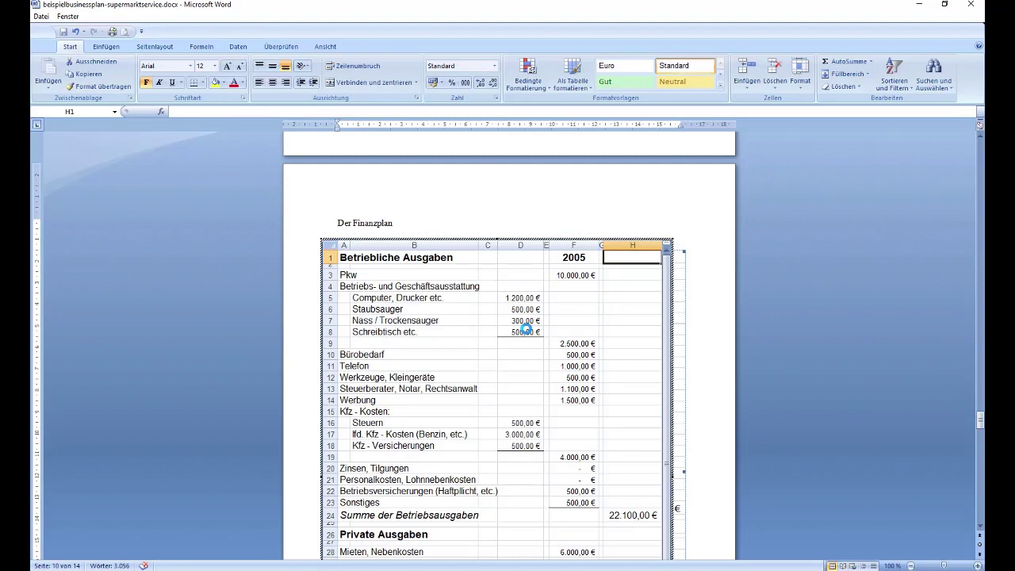
{"action": "left_click", "coordinate": [568, 342]}
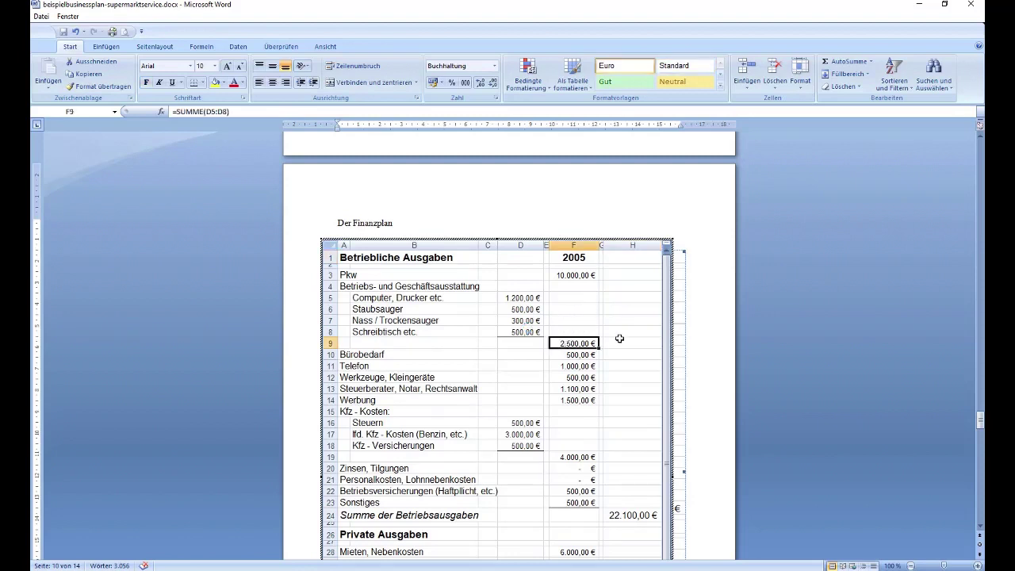
{"action": "key", "text": "Up"}
{"action": "key", "text": "Left"}
{"action": "key", "text": "Left"}
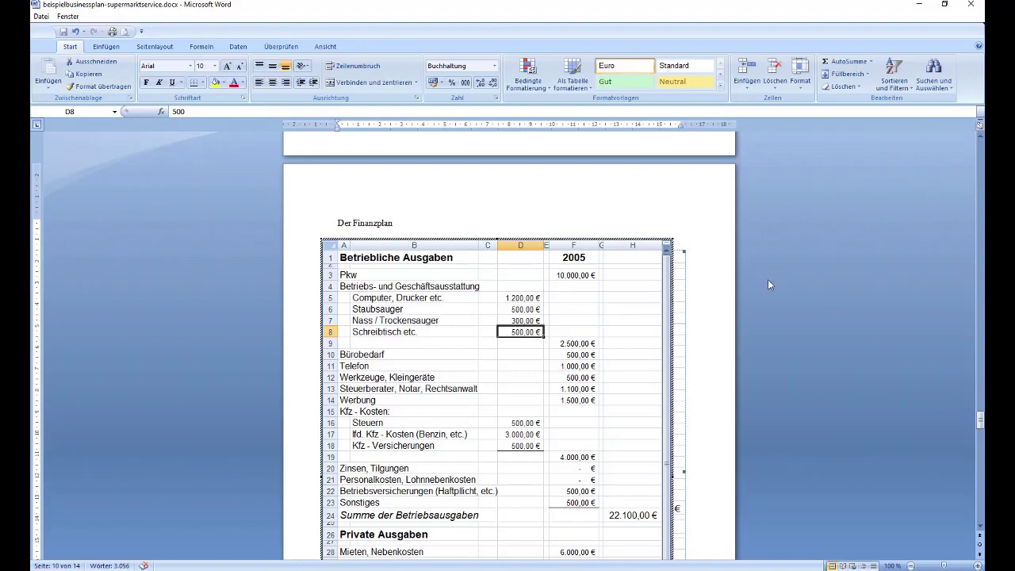
{"action": "scroll", "coordinate": [737, 288], "scroll_direction": "down", "scroll_amount": 1}
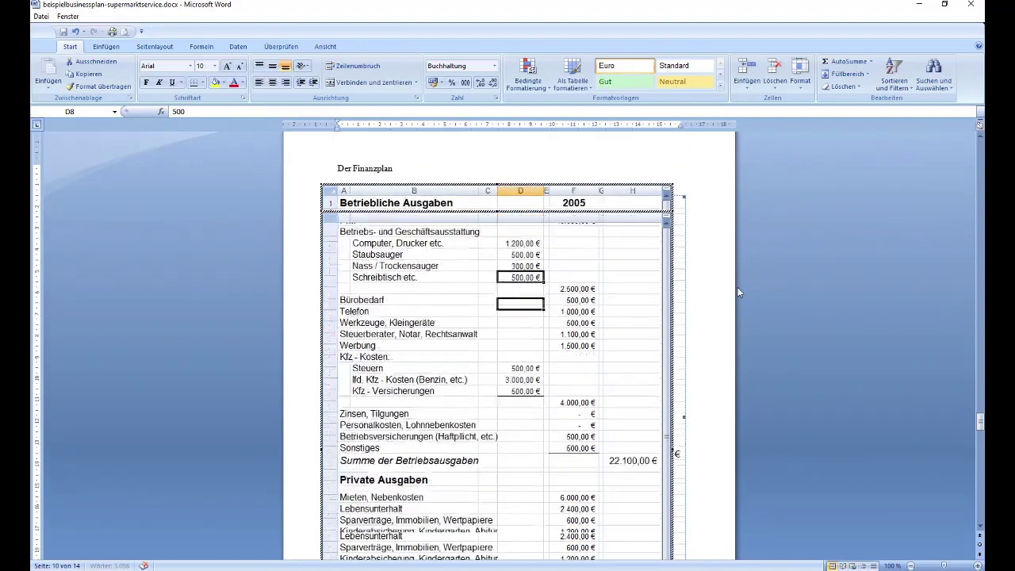
{"action": "left_click", "coordinate": [667, 150]}
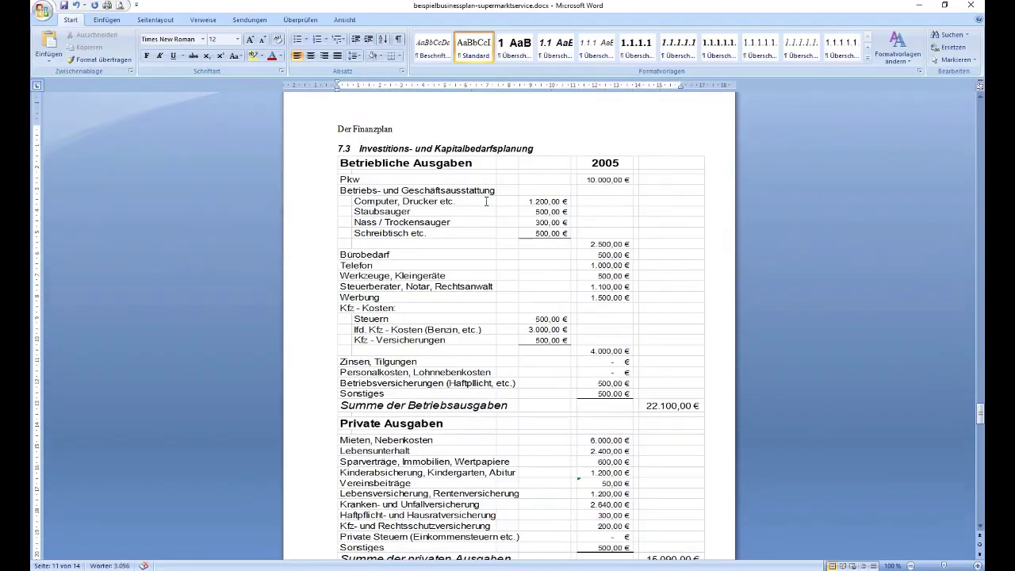
Step: Scroll through the finance tables to 7.4 Umsatzplanung and select the Kapitalbedarf table
{"action": "scroll", "coordinate": [482, 246], "scroll_direction": "down", "scroll_amount": 1}
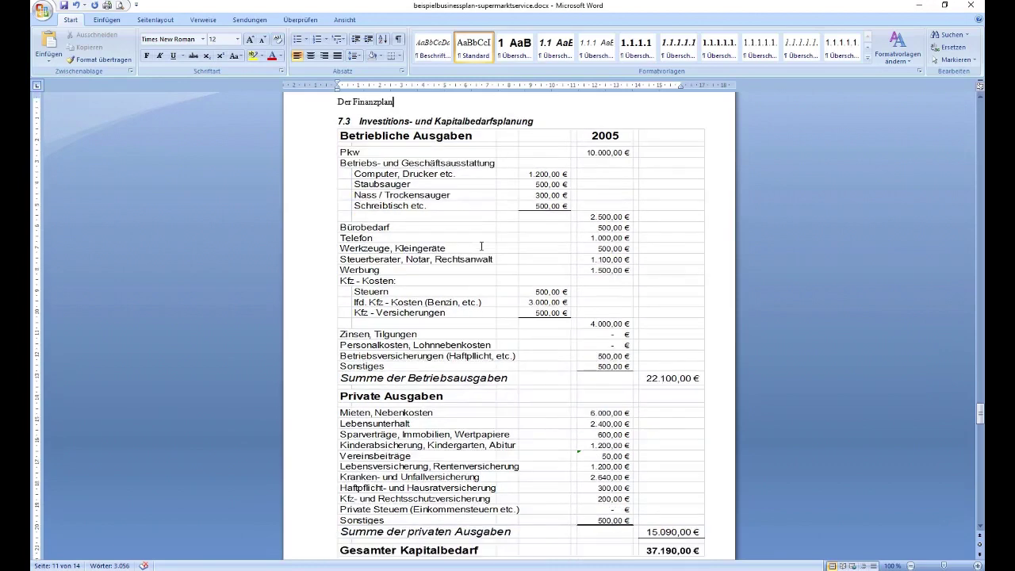
{"action": "scroll", "coordinate": [481, 246], "scroll_direction": "down", "scroll_amount": 3}
{"action": "scroll", "coordinate": [482, 246], "scroll_direction": "down", "scroll_amount": 2}
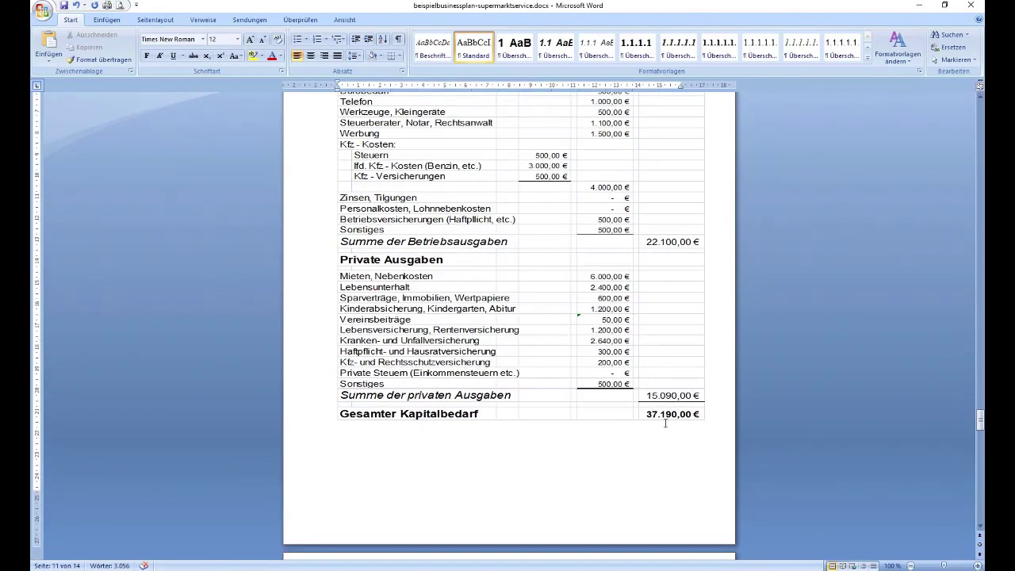
{"action": "scroll", "coordinate": [603, 413], "scroll_direction": "down", "scroll_amount": 4}
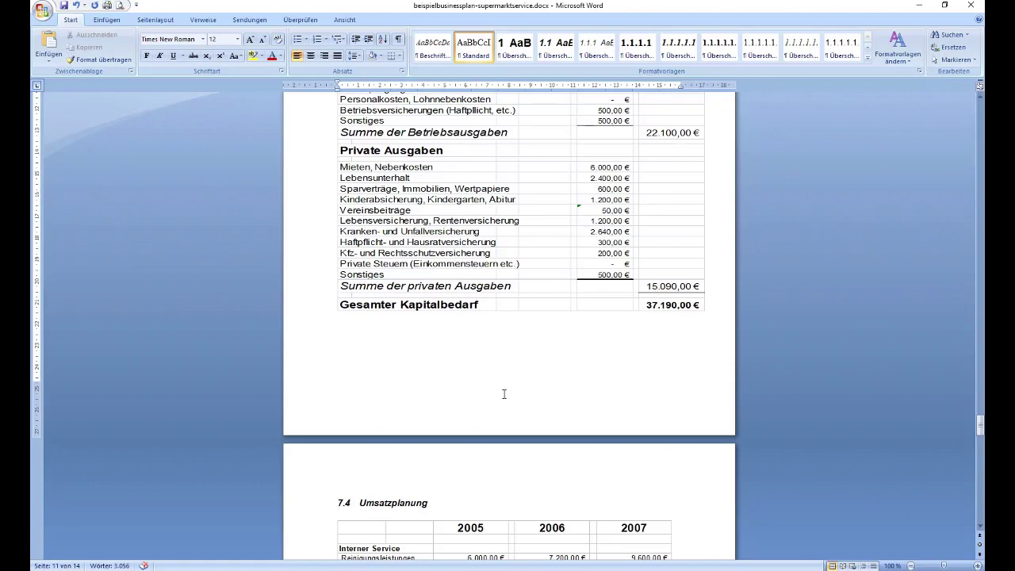
{"action": "scroll", "coordinate": [507, 389], "scroll_direction": "up", "scroll_amount": 2}
{"action": "scroll", "coordinate": [491, 333], "scroll_direction": "up", "scroll_amount": 1}
{"action": "scroll", "coordinate": [478, 262], "scroll_direction": "up", "scroll_amount": 2}
{"action": "left_click", "coordinate": [476, 283]}
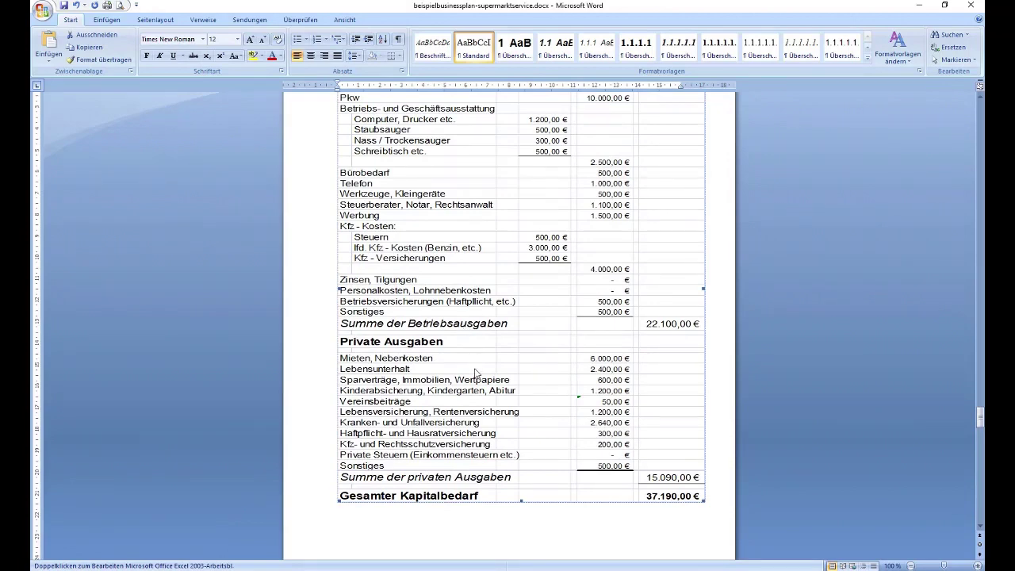
Step: Go back up to the 1.4.5 Bringdienst and 1.4.6 Partyservice sections
{"action": "scroll", "coordinate": [476, 372], "scroll_direction": "down", "scroll_amount": 2}
{"action": "scroll", "coordinate": [476, 372], "scroll_direction": "down", "scroll_amount": 3}
{"action": "scroll", "coordinate": [473, 373], "scroll_direction": "down", "scroll_amount": 3}
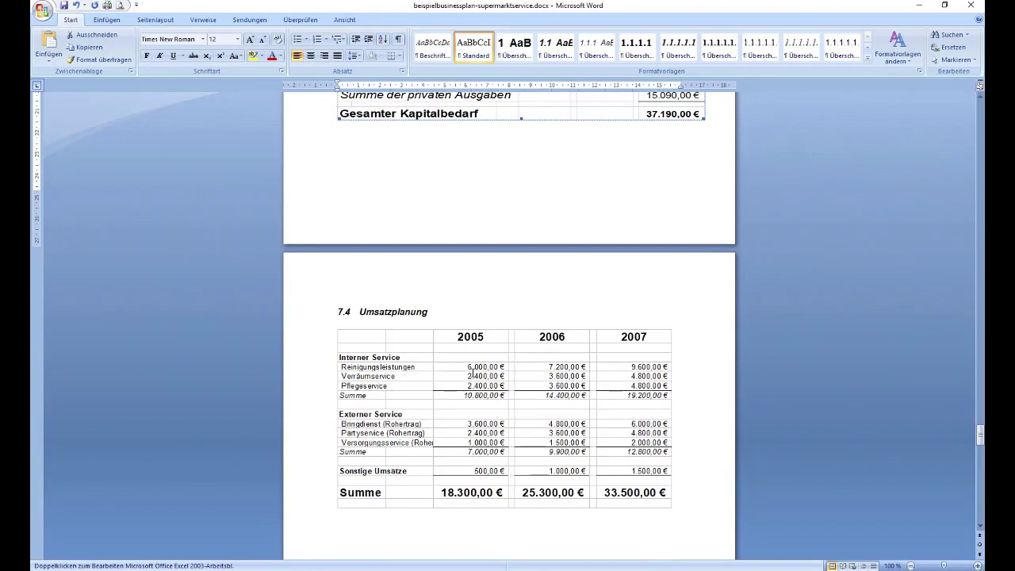
{"action": "scroll", "coordinate": [472, 373], "scroll_direction": "up", "scroll_amount": 2}
{"action": "left_click_drag", "start_coordinate": [978, 435], "coordinate": [972, 271]}
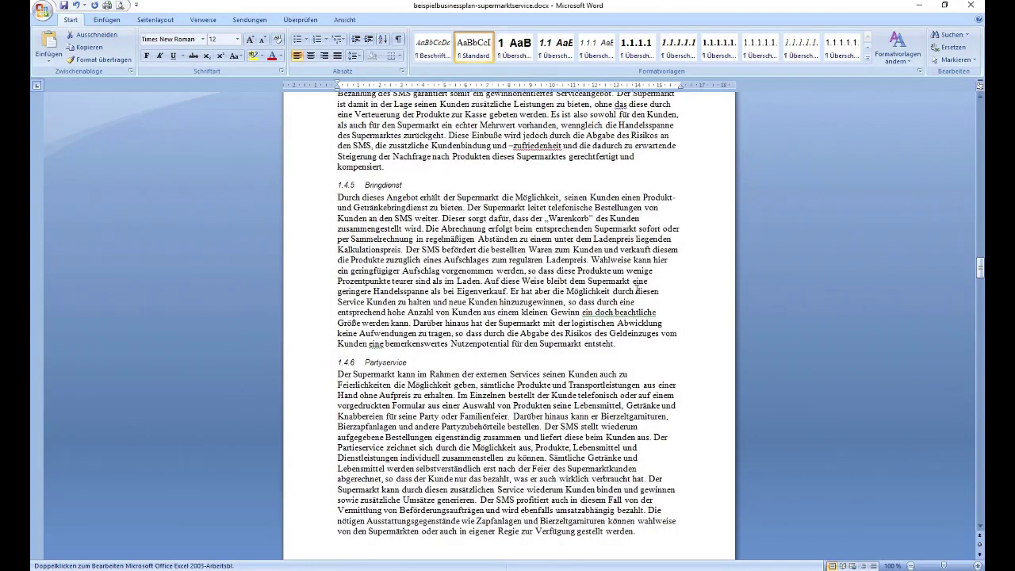
Step: Review the Externe Dienstleistungen passage near 'zufriedenheit und', then return to the title page
{"action": "scroll", "coordinate": [624, 292], "scroll_direction": "up", "scroll_amount": 2}
{"action": "scroll", "coordinate": [603, 302], "scroll_direction": "up", "scroll_amount": 1}
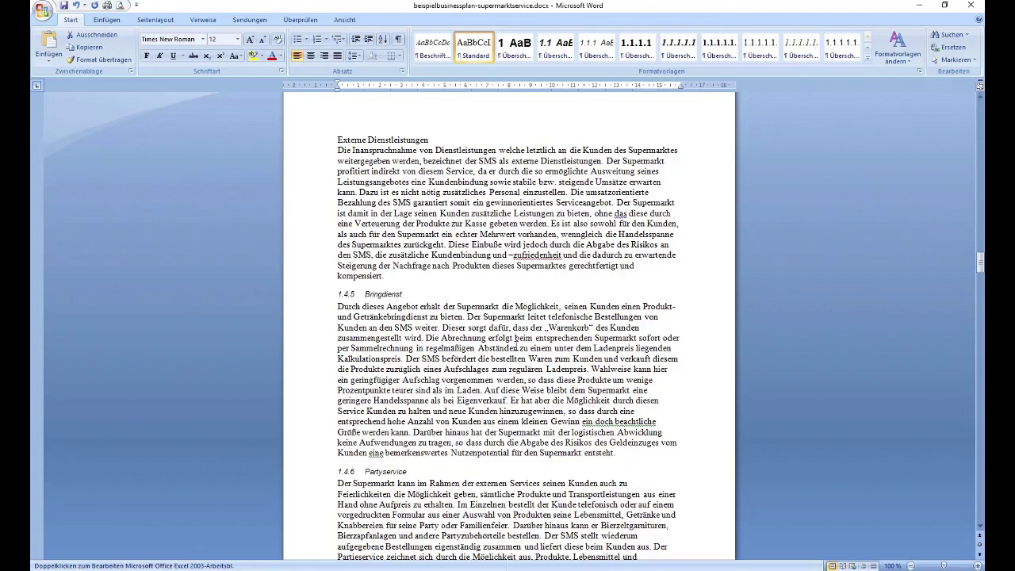
{"action": "left_click", "coordinate": [517, 347]}
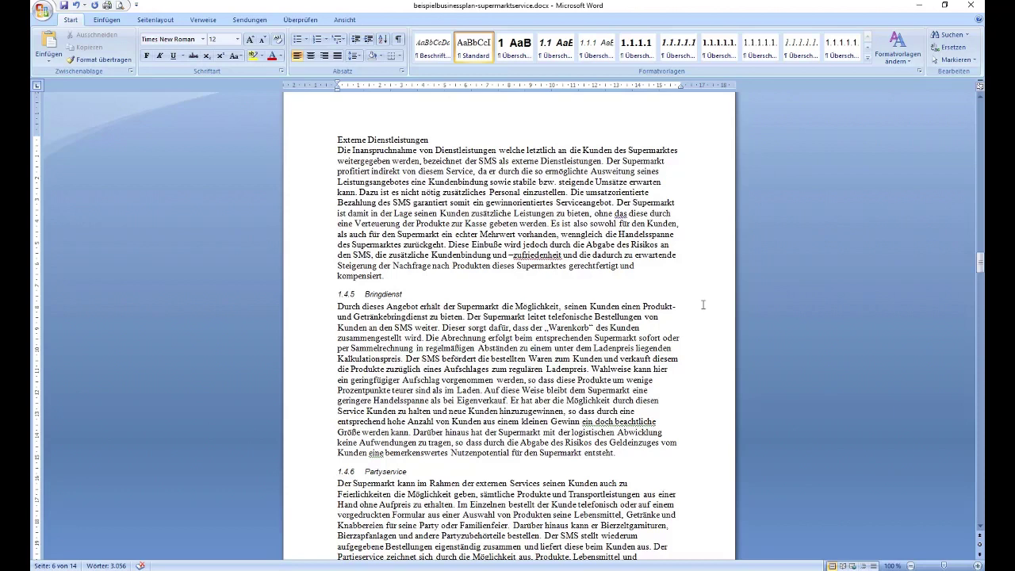
{"action": "left_click", "coordinate": [572, 254]}
{"action": "left_click_drag", "start_coordinate": [980, 263], "coordinate": [960, 107]}
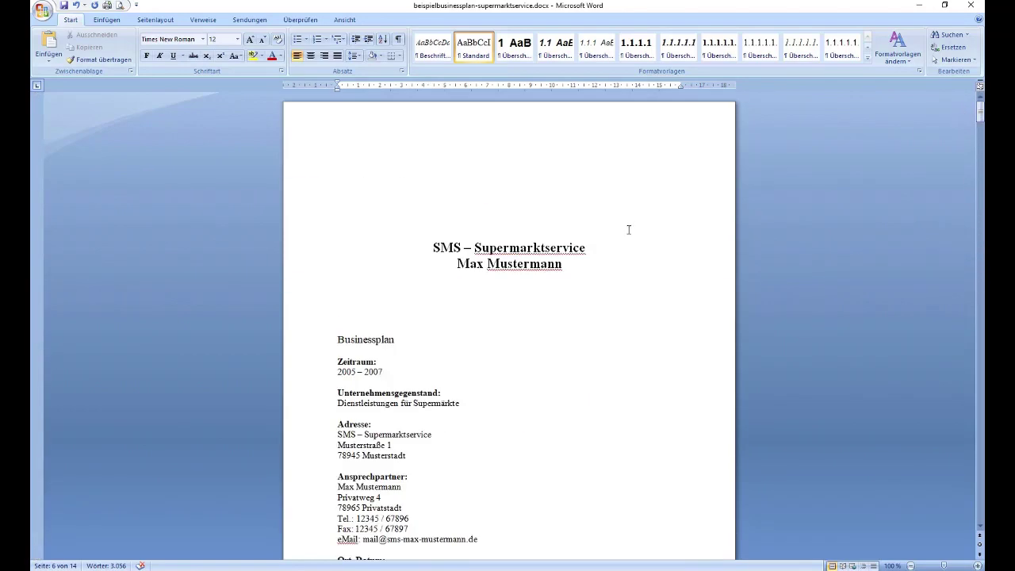
{"action": "scroll", "coordinate": [623, 232], "scroll_direction": "down", "scroll_amount": 2}
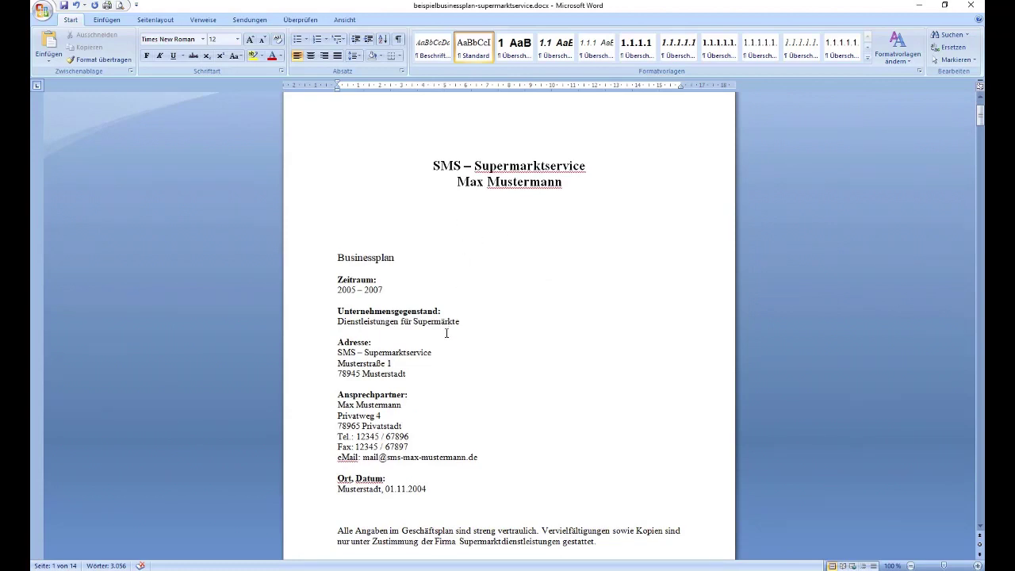
{"action": "scroll", "coordinate": [446, 333], "scroll_direction": "down", "scroll_amount": 2}
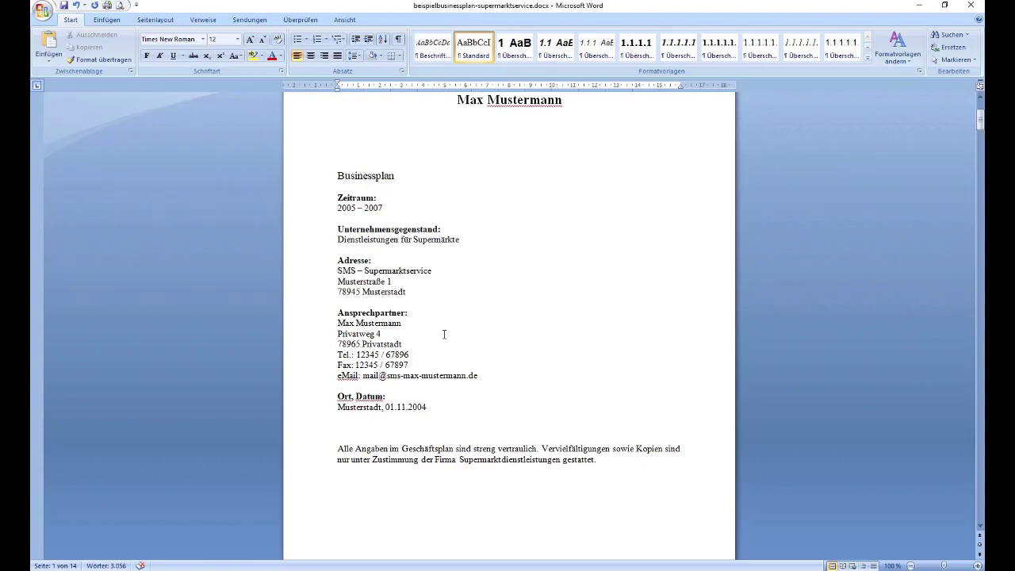
{"action": "left_click", "coordinate": [441, 355]}
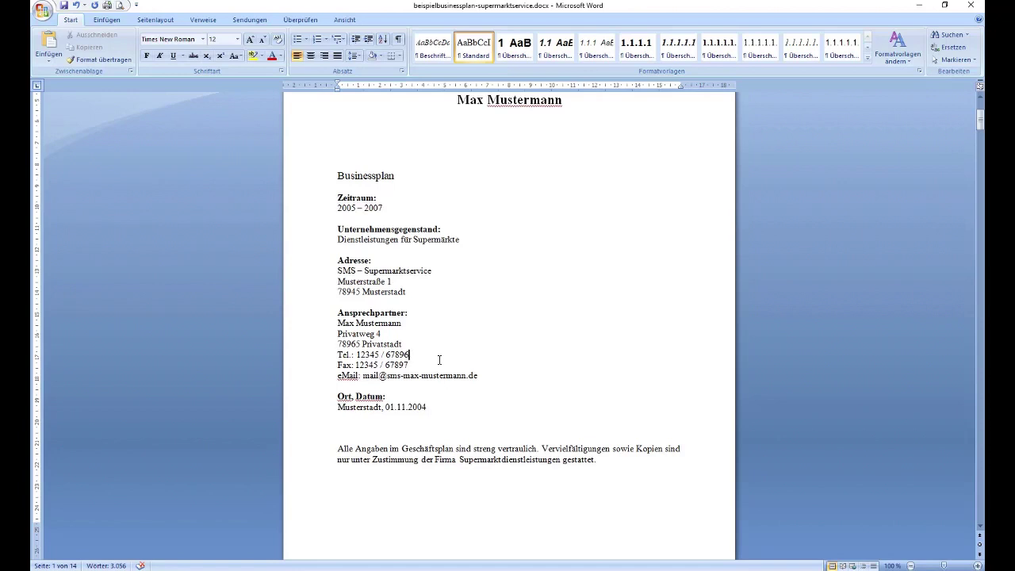
{"action": "scroll", "coordinate": [463, 375], "scroll_direction": "up", "scroll_amount": 2}
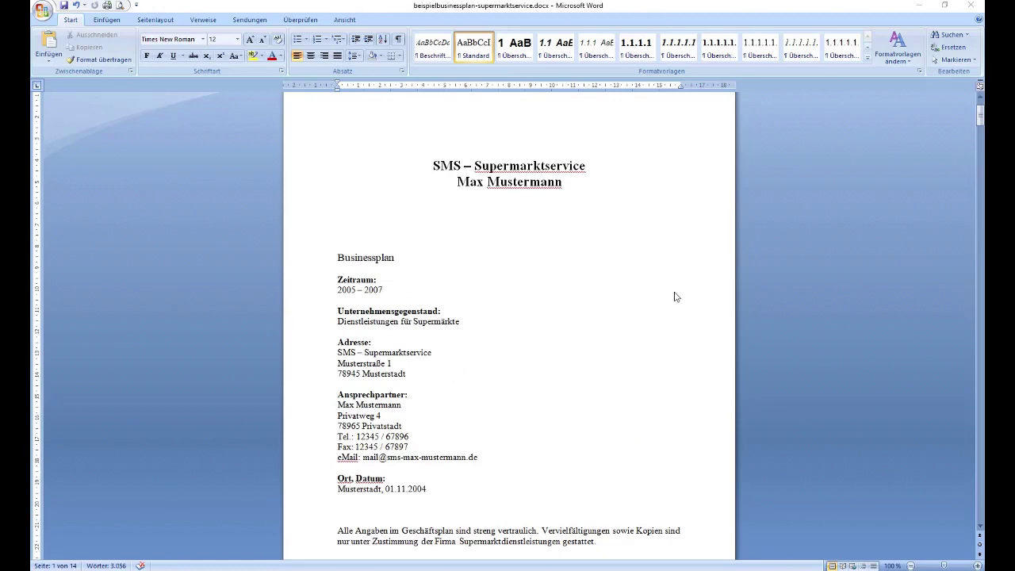
{"action": "left_click_drag", "start_coordinate": [981, 119], "coordinate": [982, 125]}
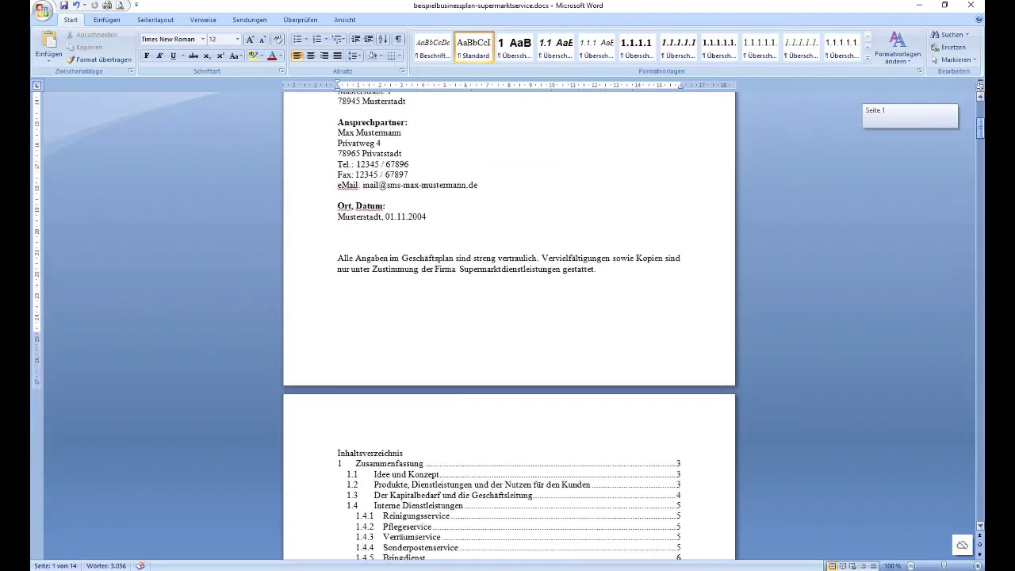
{"action": "left_click_drag", "start_coordinate": [982, 126], "coordinate": [982, 137]}
{"action": "scroll", "coordinate": [574, 282], "scroll_direction": "down", "scroll_amount": 1}
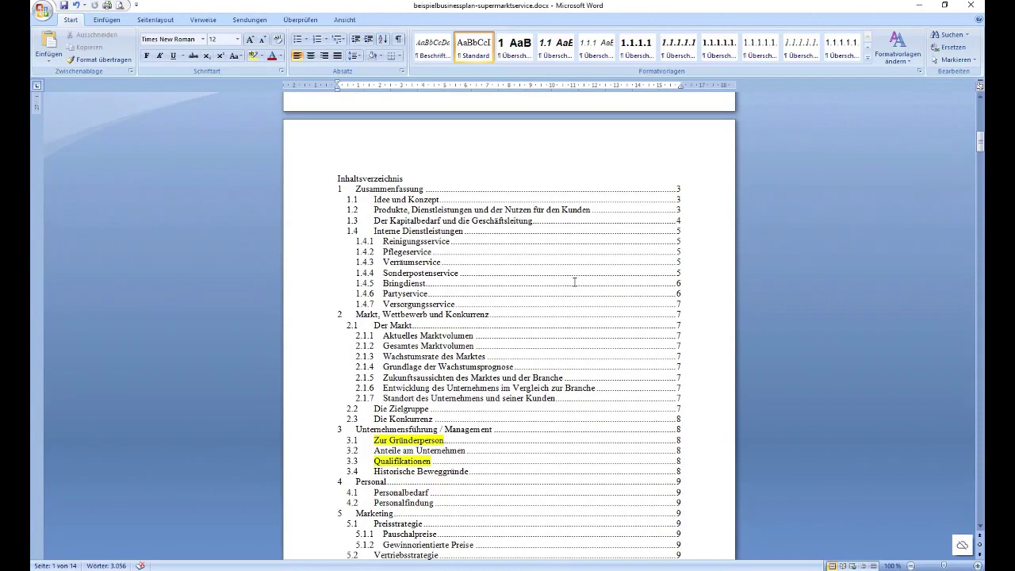
{"action": "scroll", "coordinate": [574, 282], "scroll_direction": "down", "scroll_amount": 3}
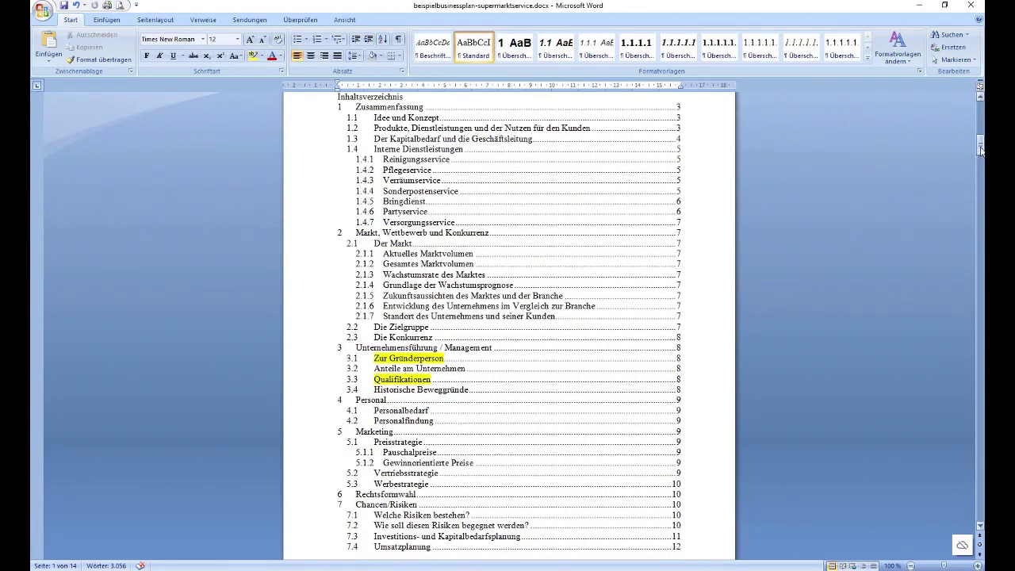
{"action": "mouse_move", "coordinate": [981, 144]}
{"action": "left_mouse_down"}
{"action": "mouse_move", "coordinate": [982, 410]}
{"action": "mouse_move", "coordinate": [976, 119]}
{"action": "left_mouse_up"}
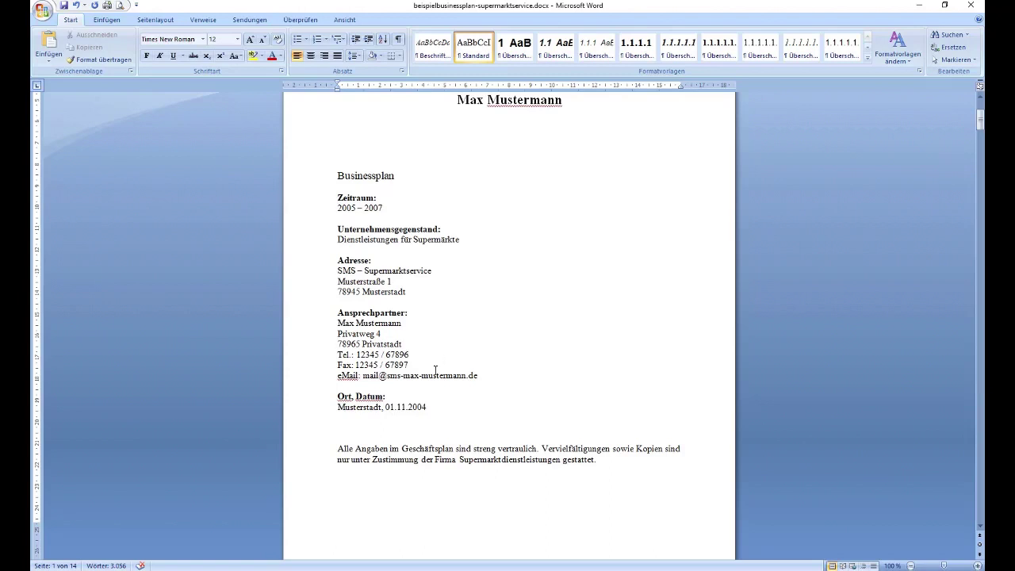
{"action": "scroll", "coordinate": [436, 370], "scroll_direction": "up", "scroll_amount": 2}
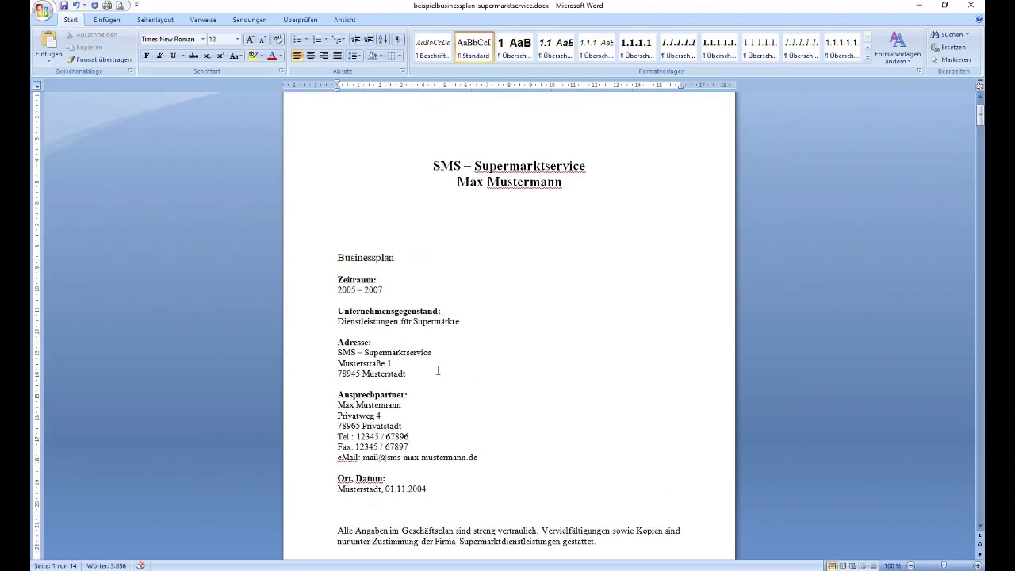